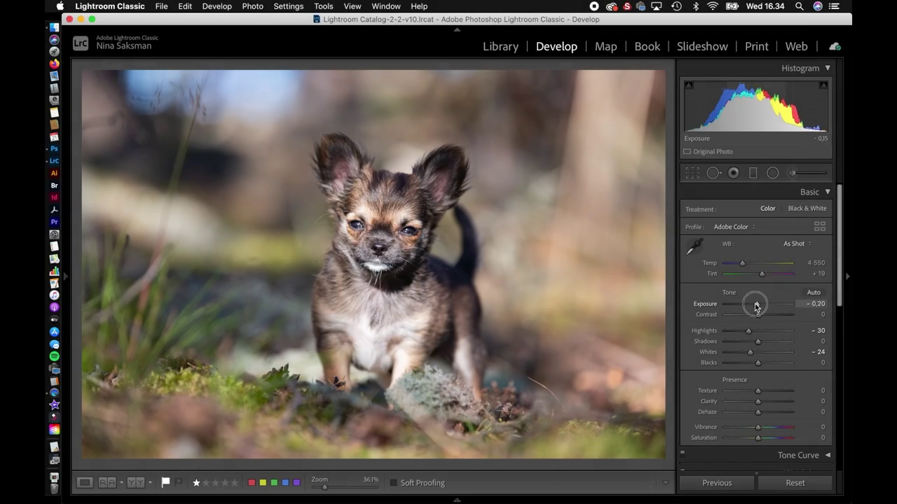
Lower exposure to -0.30, straighten the crop slightly, and send the photo to Photoshop 2021
drag(756, 306, 753, 306)
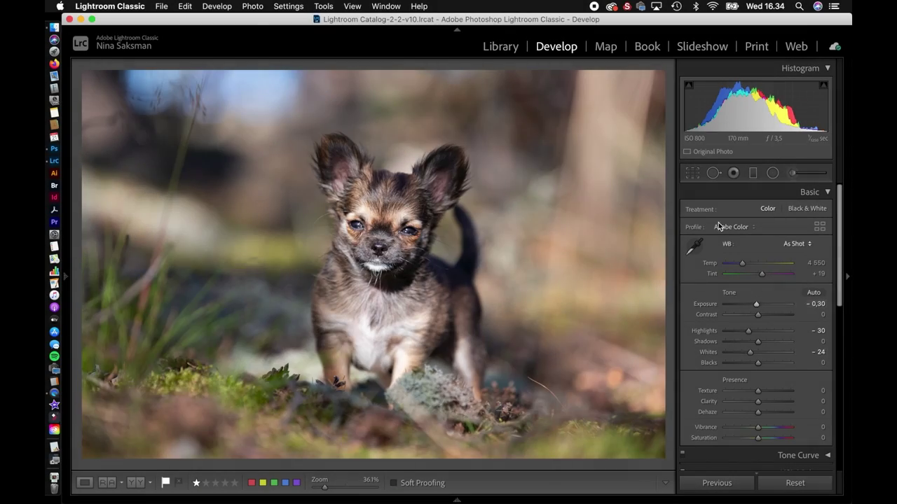
key(r)
drag(672, 77, 653, 42)
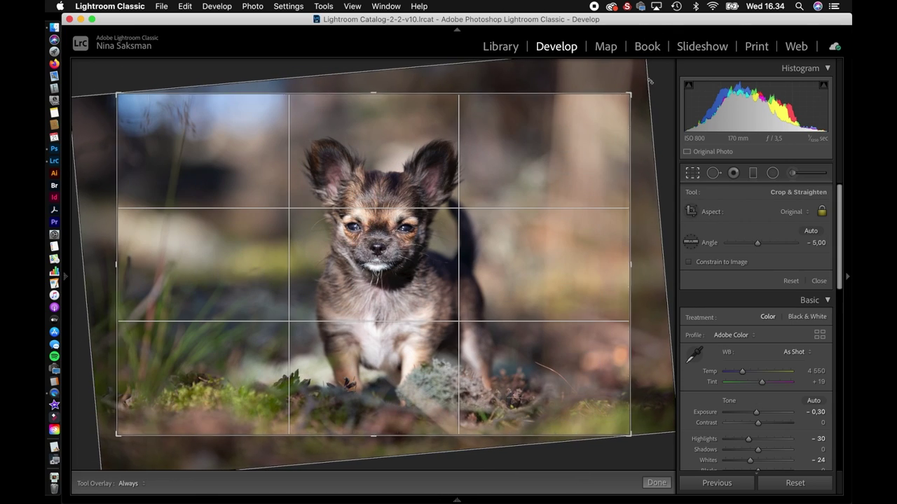
key(Return)
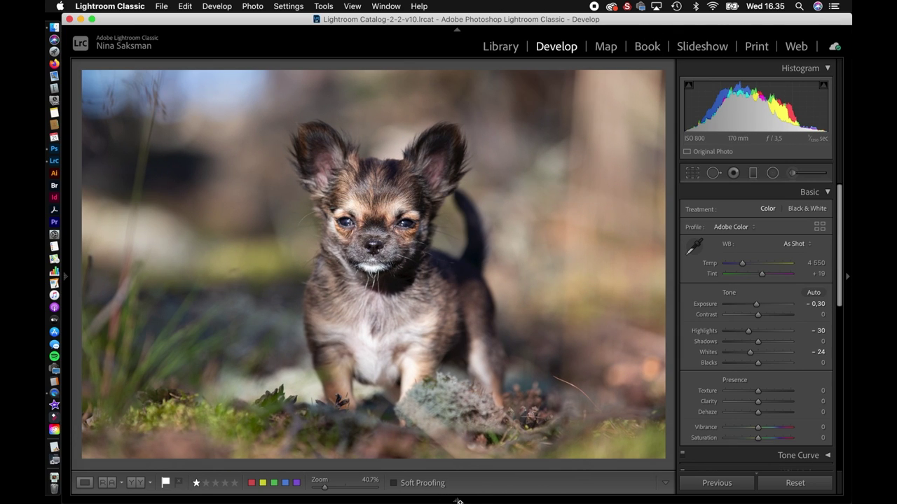
right_click(137, 468)
click(335, 241)
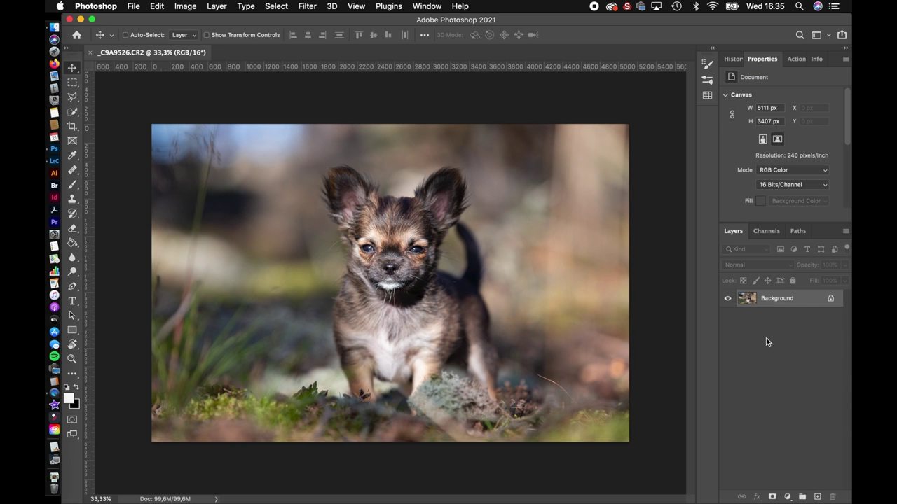
Duplicate the background layer and add a Color Balance layer shifting midtones toward yellow
key(super+j)
click(786, 497)
click(774, 384)
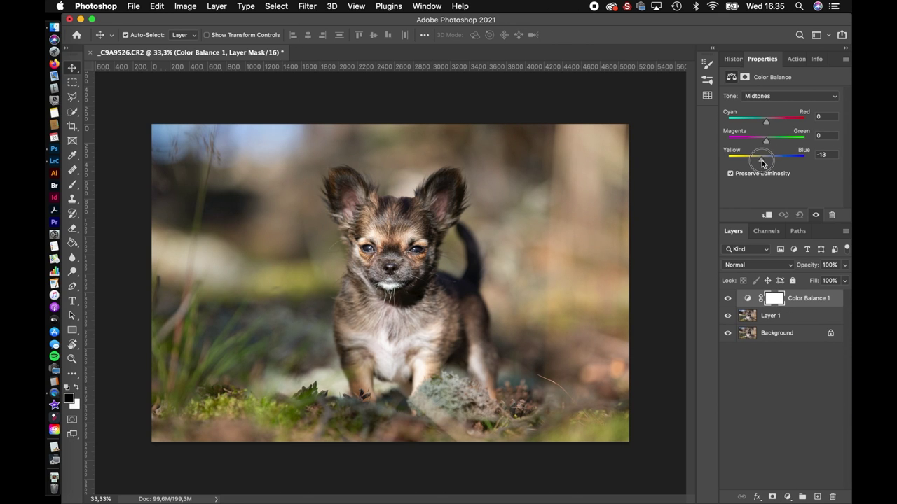
drag(763, 160, 760, 160)
Add a second Color Balance with an inverted mask painted white over the grass, at 52% opacity
click(787, 496)
click(774, 392)
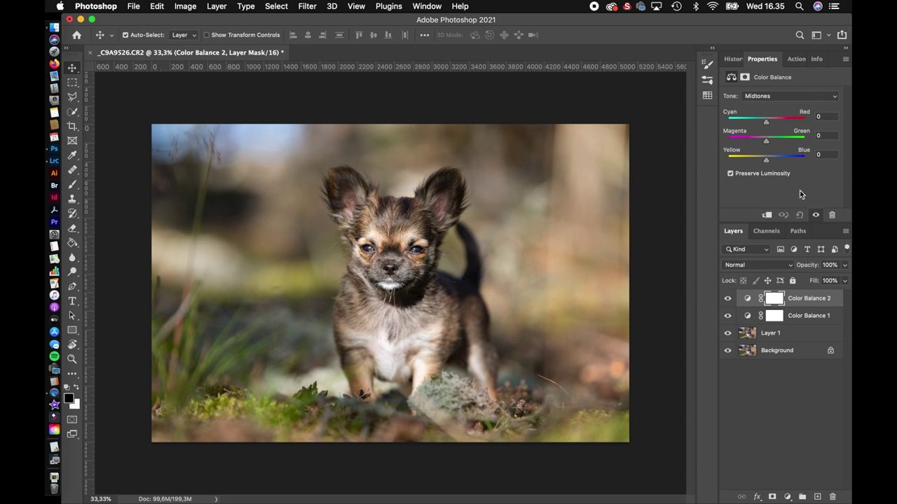
key(ctrl+i)
key(b)
drag(330, 356, 343, 356)
key(x)
drag(256, 436, 623, 448)
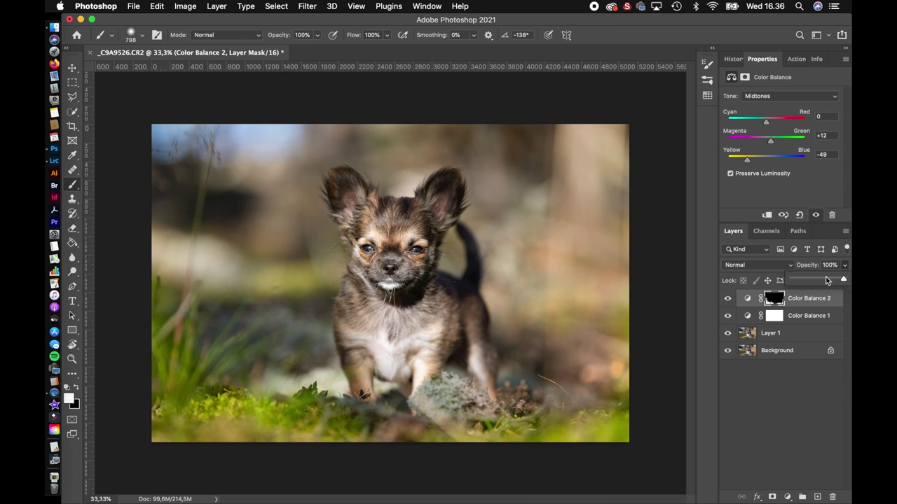
click(786, 497)
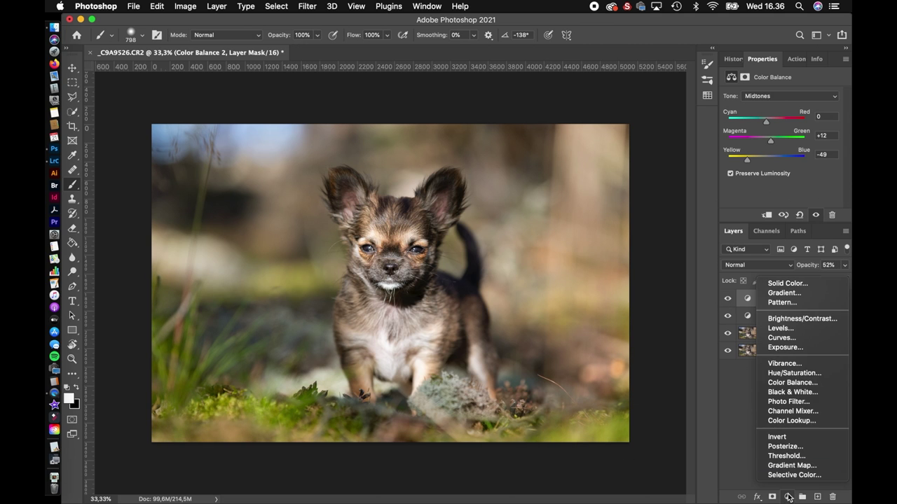
Add a reversed radial Gradient Fill layer positioned around the dog
click(794, 298)
click(678, 267)
click(677, 280)
click(659, 324)
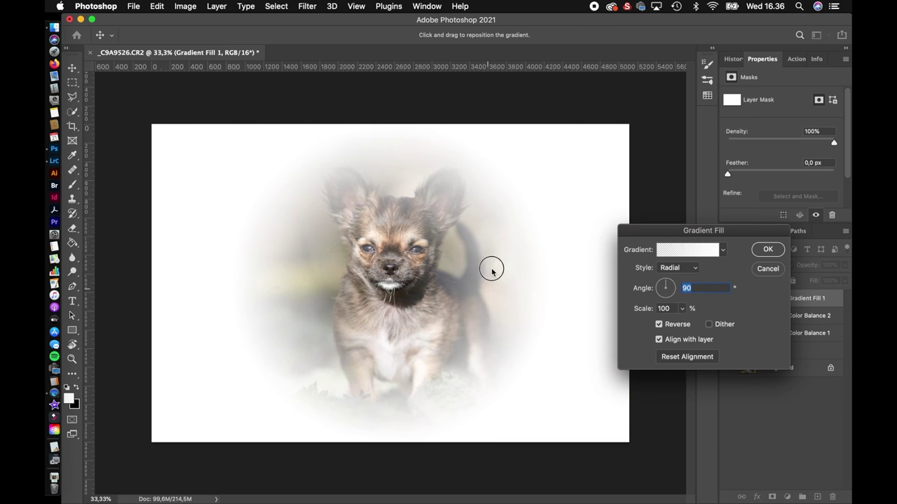
drag(492, 271, 508, 264)
Set the gradient's colour stop to orange #e6aa19 in the Gradient Editor
click(687, 249)
click(766, 391)
click(550, 391)
click(601, 441)
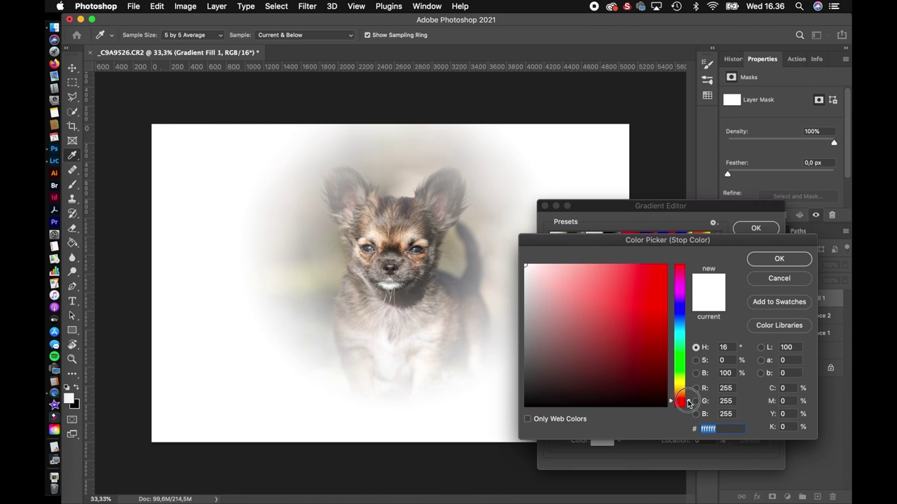
click(605, 276)
click(651, 276)
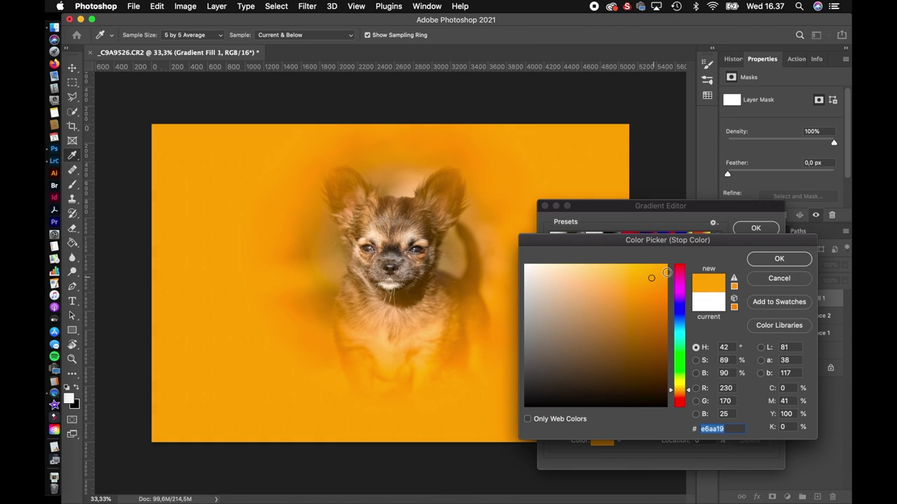
click(779, 259)
click(754, 232)
Recenter the orange glow around the dog and confirm the gradient fill
drag(494, 300, 492, 305)
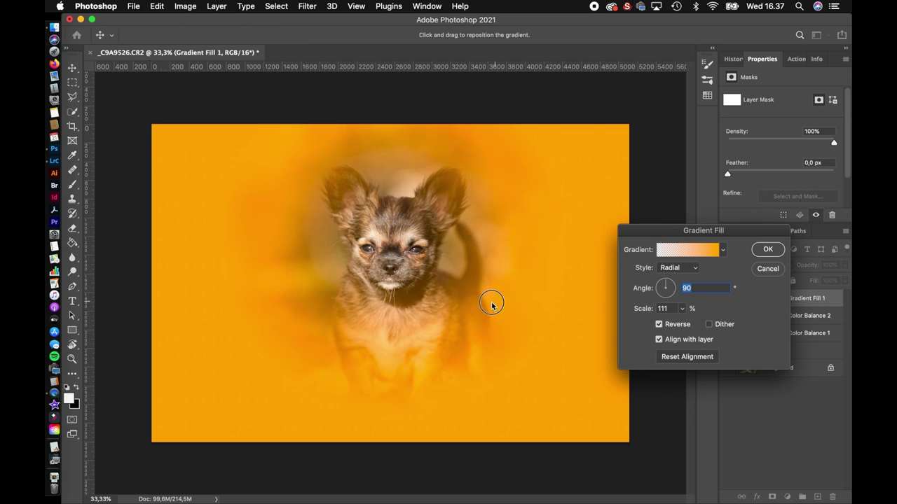
click(768, 249)
click(757, 265)
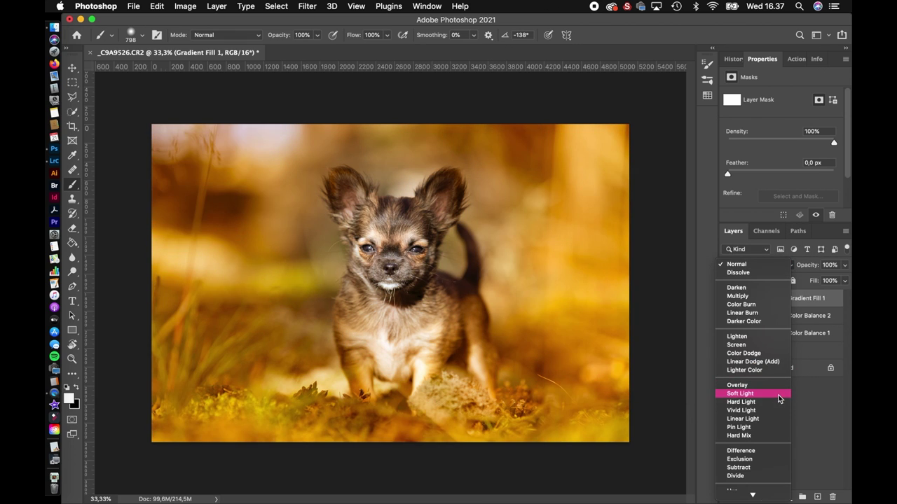
Blend Gradient Fill 1 in Soft Light at 51% and paint its mask black over the dog
click(774, 392)
drag(823, 279, 816, 279)
click(774, 299)
key(x)
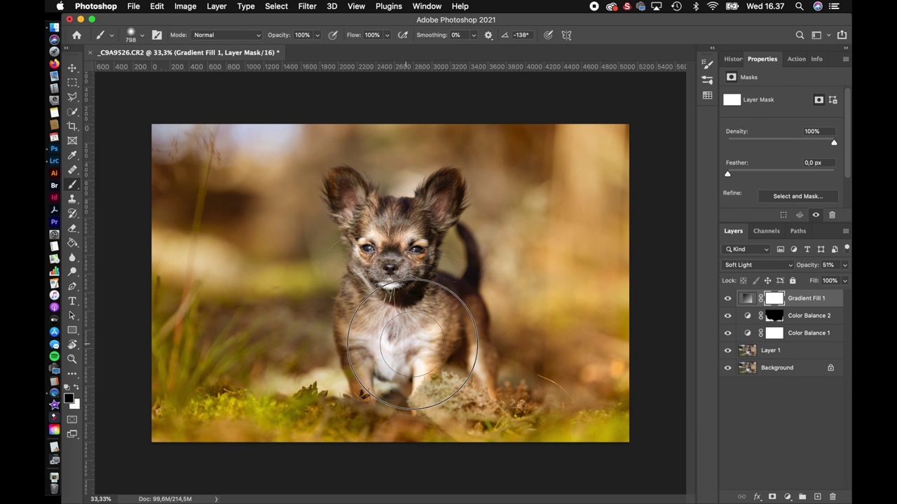
drag(378, 347, 344, 184)
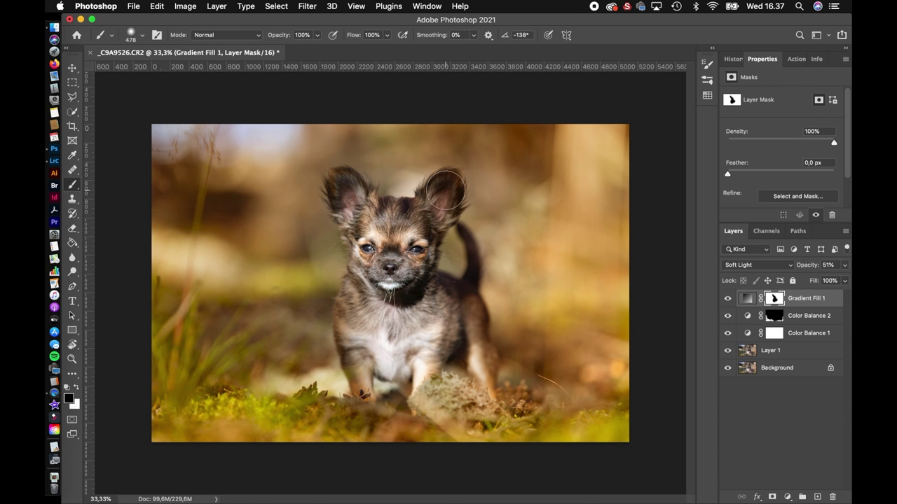
drag(411, 339, 392, 339)
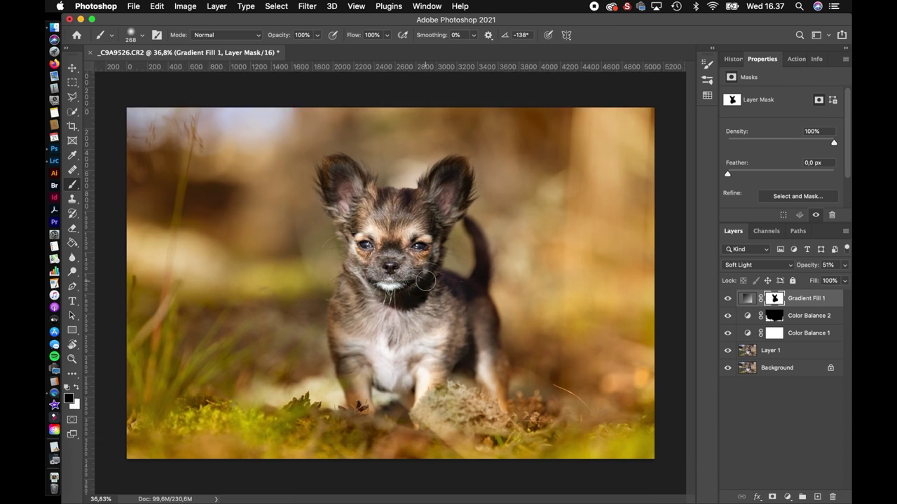
scroll(411, 340, up, 3)
Paint black on Color Balance 2's mask to remove the green tint from the dog's leg
click(778, 317)
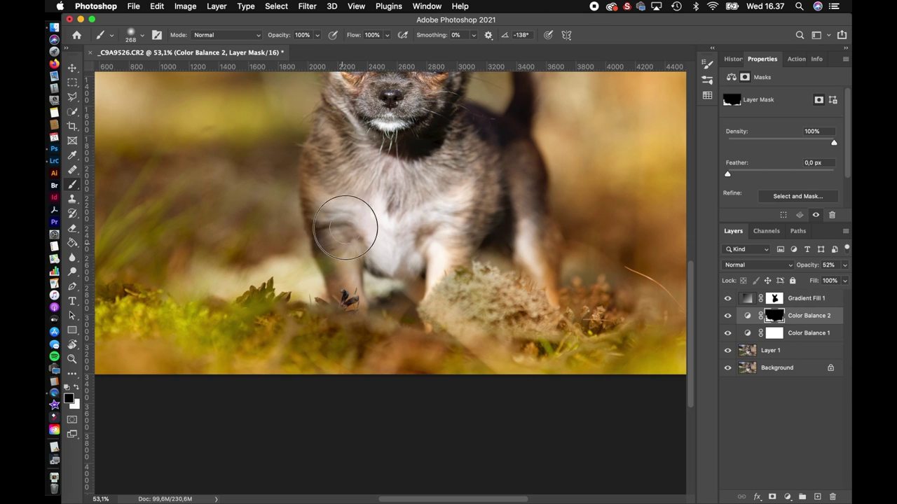
key(x)
drag(329, 269, 324, 210)
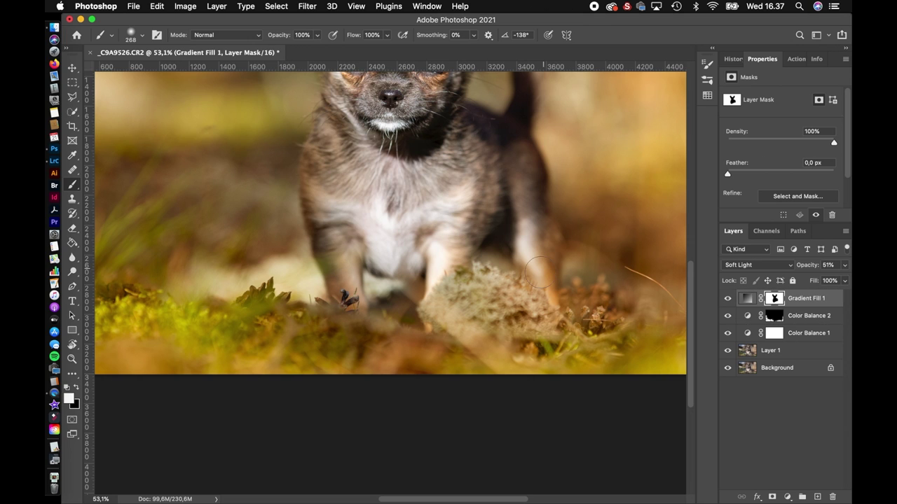
drag(546, 292, 532, 292)
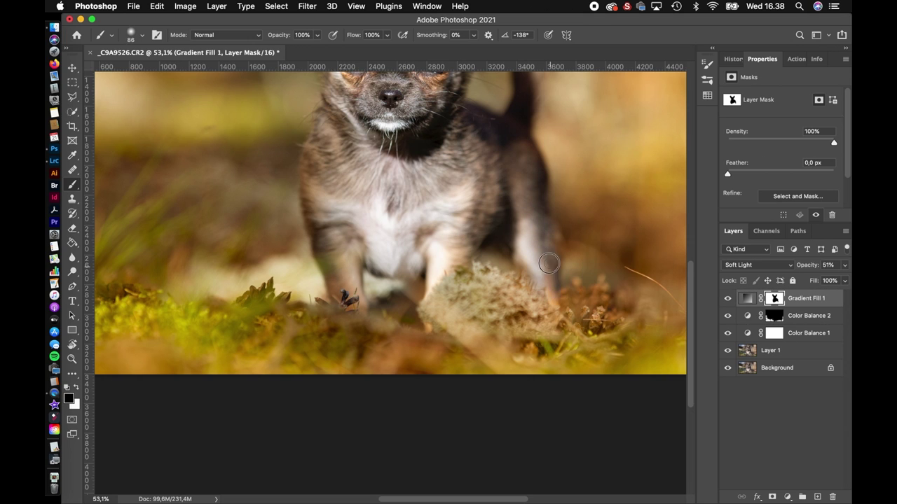
drag(545, 226, 603, 227)
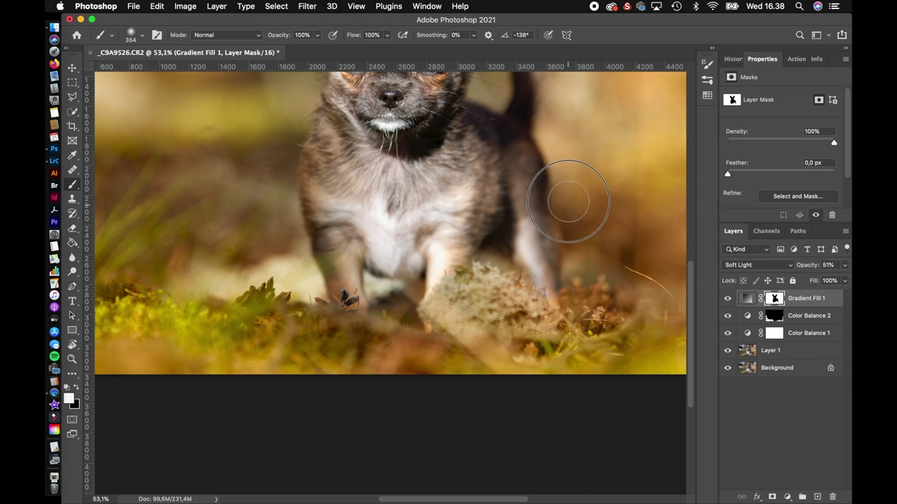
scroll(420, 210, up, 3)
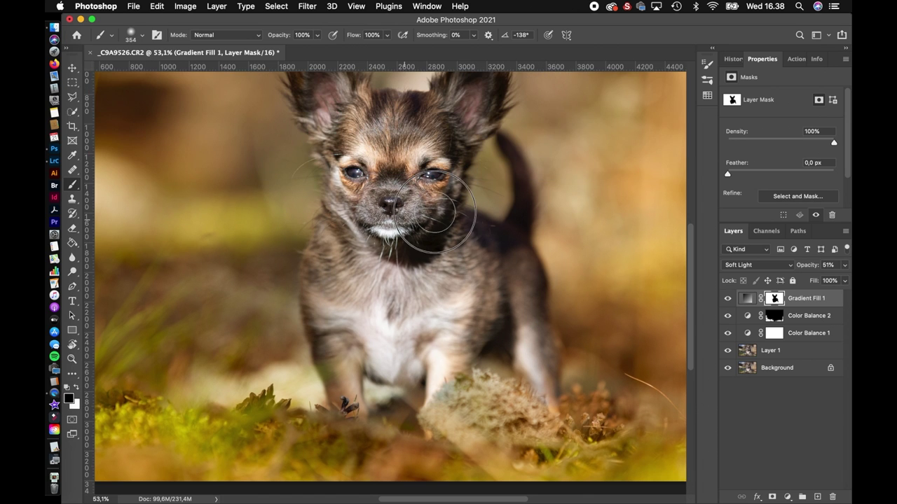
scroll(467, 157, up, 3)
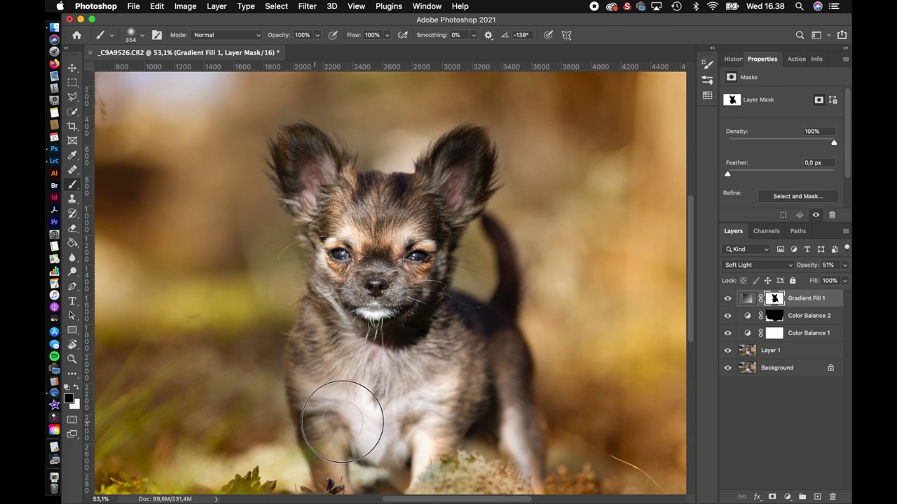
scroll(341, 421, down, 3)
Toggle the orange glow to compare, then lower Gradient Fill 1 to 29% opacity
click(726, 298)
click(726, 298)
click(844, 265)
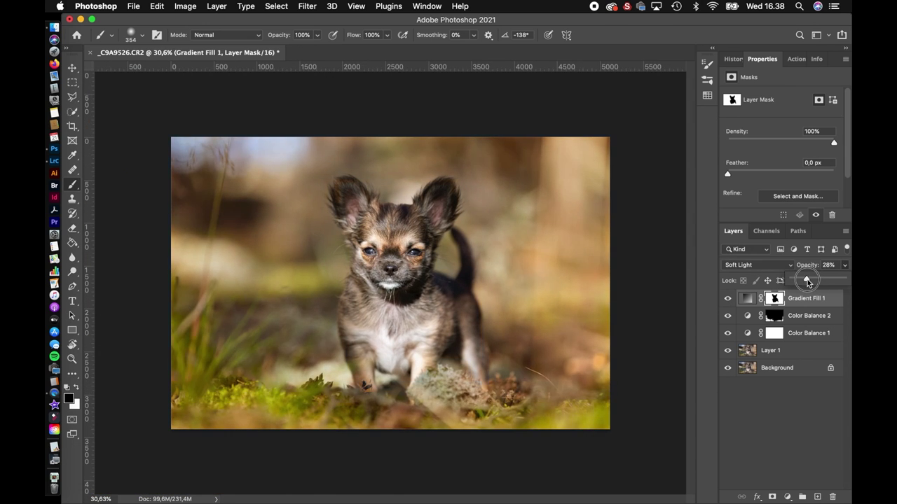
click(788, 496)
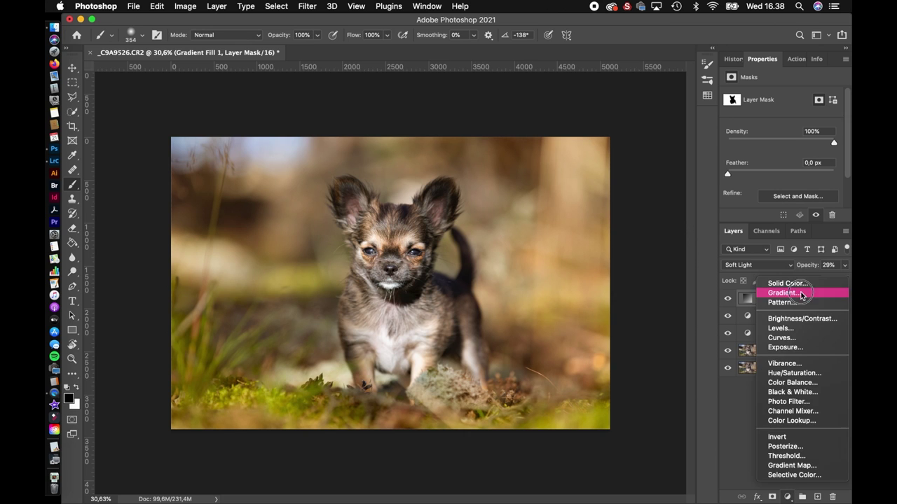
Add a non-reversed radial Gradient Fill at 177% scale, centred above the dog
click(771, 292)
click(678, 267)
click(670, 274)
click(681, 308)
drag(683, 324, 704, 323)
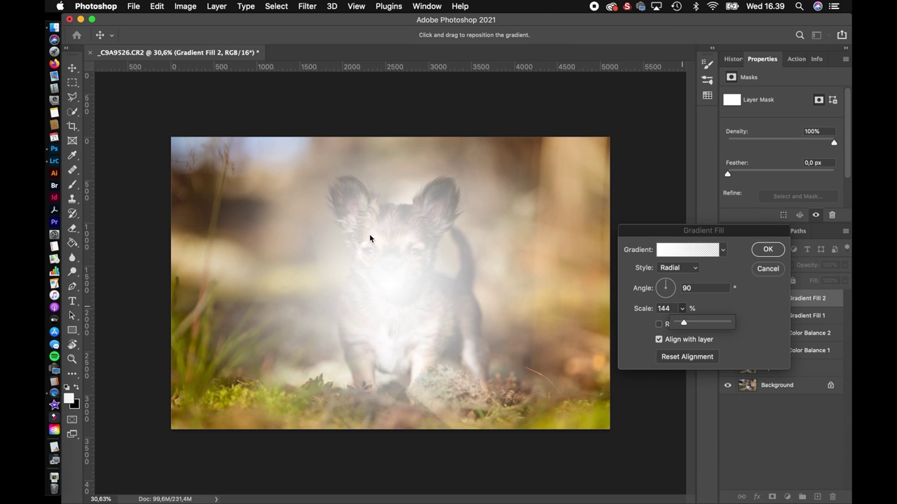
drag(392, 280, 351, 152)
drag(681, 320, 700, 323)
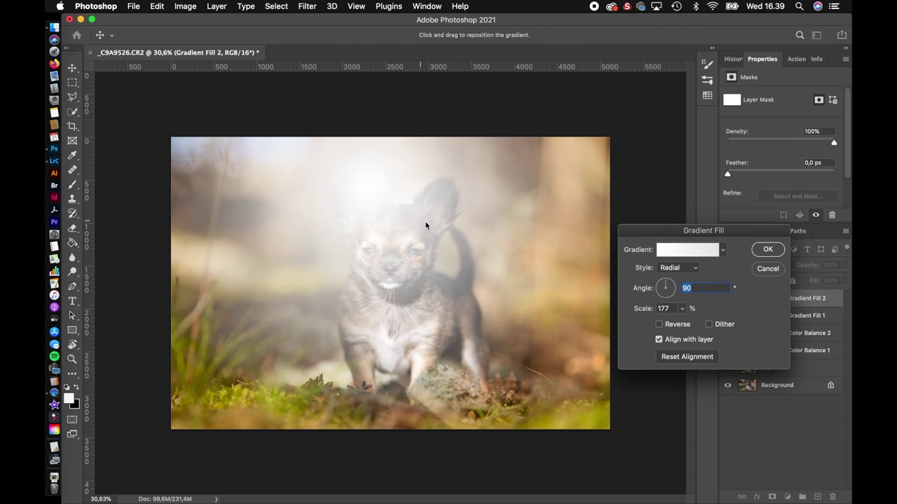
key(Return)
Set the glow layer to 28% opacity and paint its mask black over the dog's chest
key(b)
key(2)
key(8)
mouse_move(397, 256)
mouse_down()
mouse_move(388, 351)
mouse_move(356, 394)
mouse_up()
scroll(390, 266, up, 3)
mouse_move(341, 330)
mouse_down()
mouse_move(461, 302)
mouse_move(392, 294)
mouse_up()
Clear the white haze from the dog's head, chest and right ear edge on Gradient Fill 2's mask
drag(350, 196, 462, 175)
mouse_move(456, 302)
mouse_down()
mouse_move(426, 303)
mouse_move(444, 280)
mouse_up()
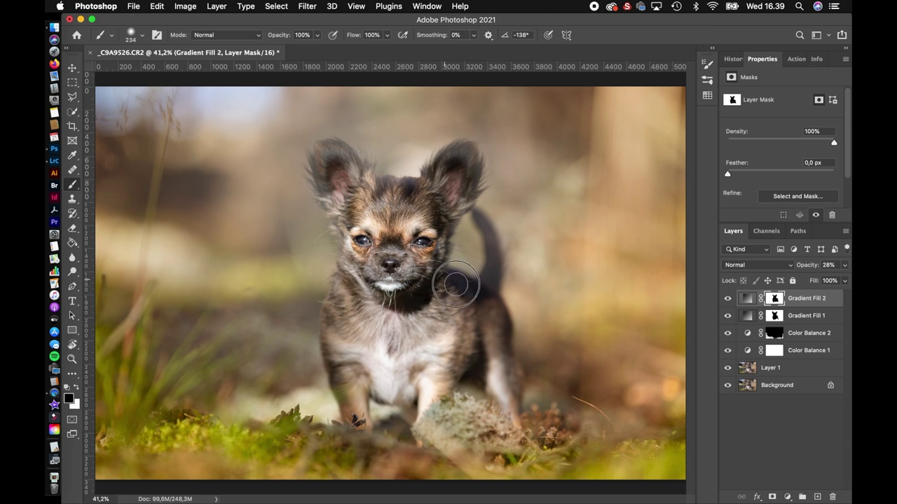
mouse_move(419, 248)
mouse_down()
mouse_move(451, 150)
mouse_move(456, 156)
mouse_move(354, 170)
mouse_move(340, 210)
mouse_up()
scroll(332, 189, up, 3)
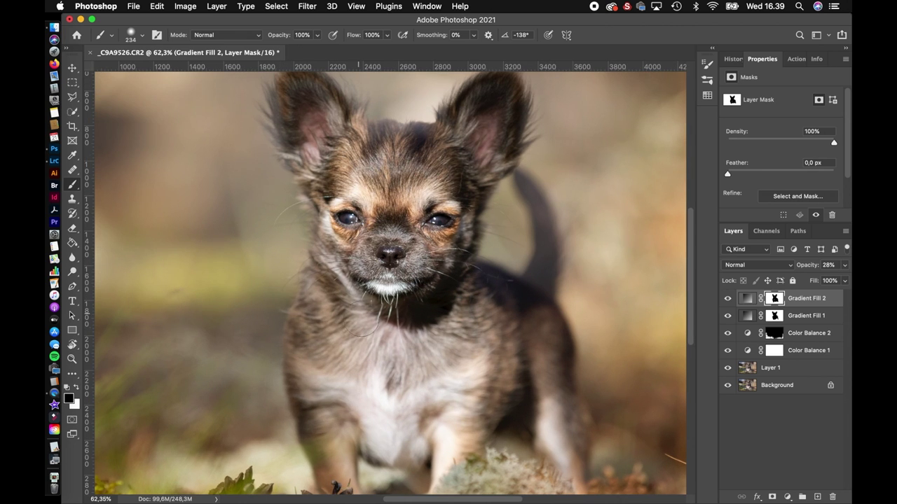
scroll(307, 160, up, 2)
drag(410, 311, 356, 277)
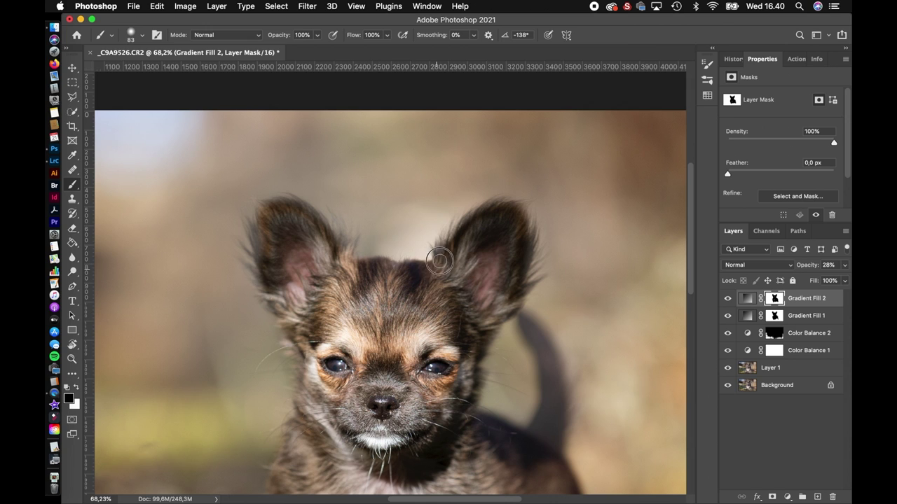
drag(515, 215, 499, 316)
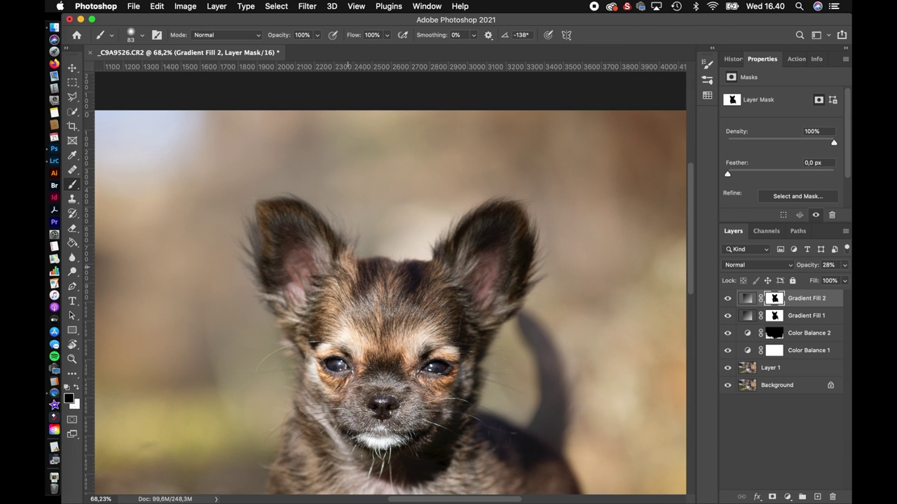
Adjust brush size and opacity (210 px, 24%, then full) and paint the tail clear
drag(260, 210, 343, 211)
key(2)
key(4)
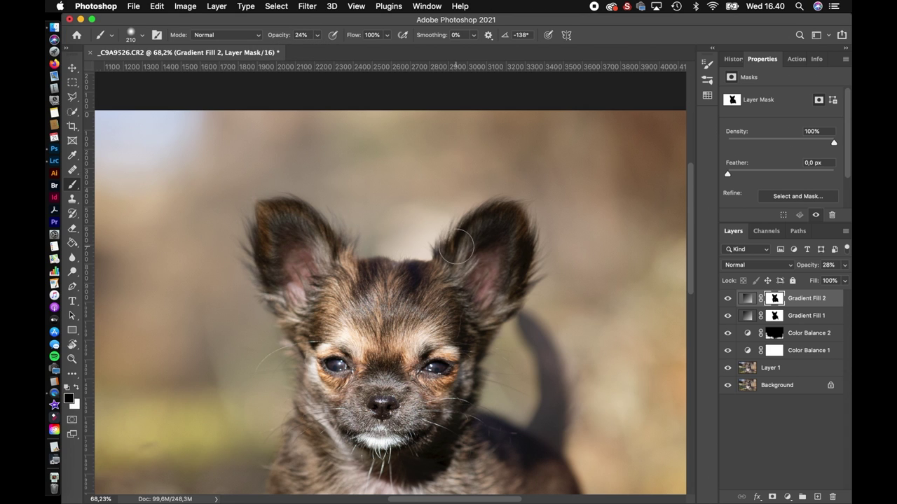
drag(539, 350, 501, 350)
key(0)
mouse_move(471, 421)
mouse_down()
mouse_move(551, 400)
mouse_move(553, 462)
mouse_up()
scroll(522, 323, down, 5)
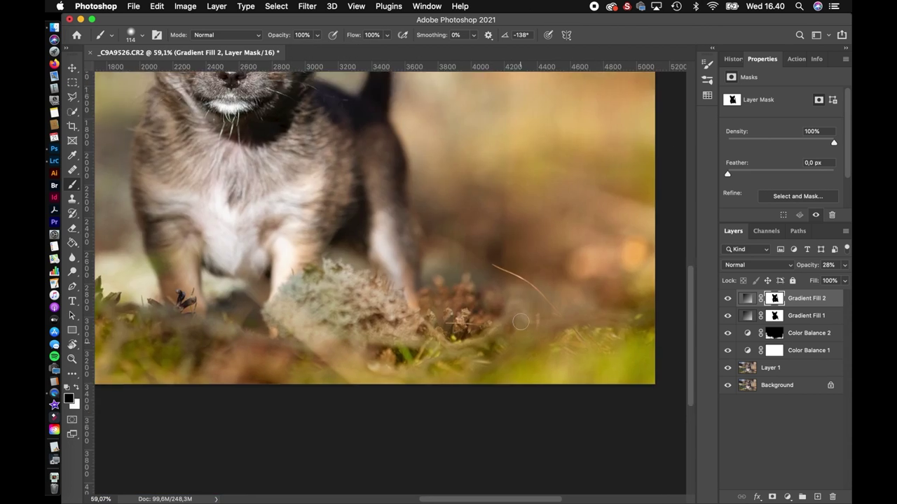
scroll(401, 246, down, 2)
Switch to white and toggle Gradient Fill 2 on and off to compare before and after
key(x)
key(x)
scroll(308, 210, down, 4)
click(728, 299)
click(727, 298)
click(727, 299)
click(727, 298)
scroll(375, 204, up, 4)
Soften the haze along the left ear's edge with a small 81 px brush
drag(362, 178, 369, 164)
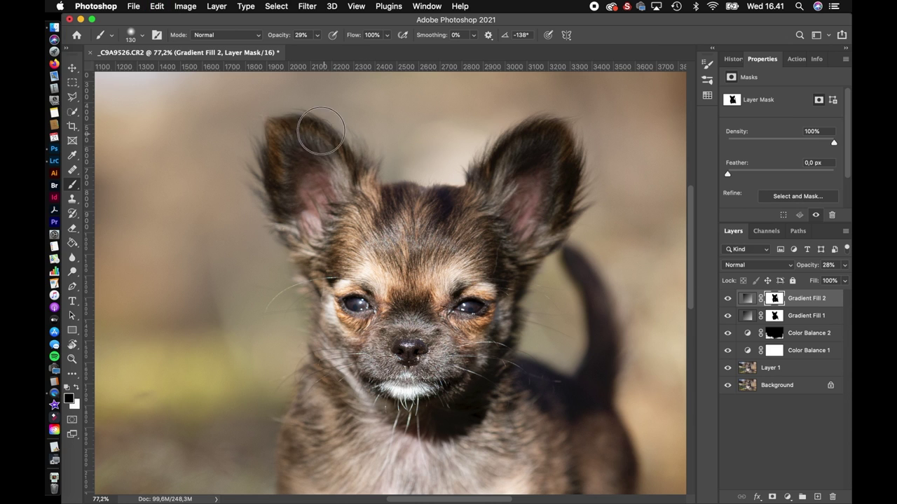
drag(274, 126, 270, 167)
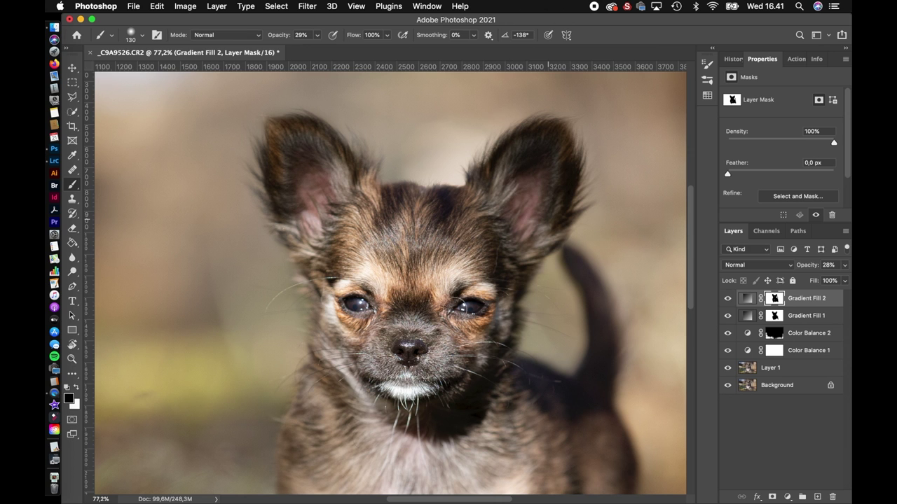
key(0)
scroll(430, 411, down, 2)
scroll(431, 410, down, 2)
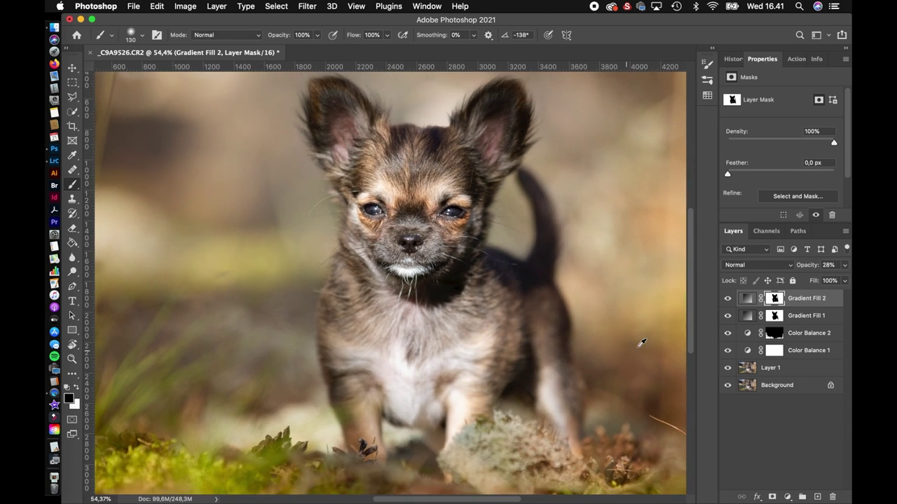
Check Gradient Fill 2's mask on its own, enlarging the brush to 286 px
alt+click(774, 299)
drag(410, 350, 426, 346)
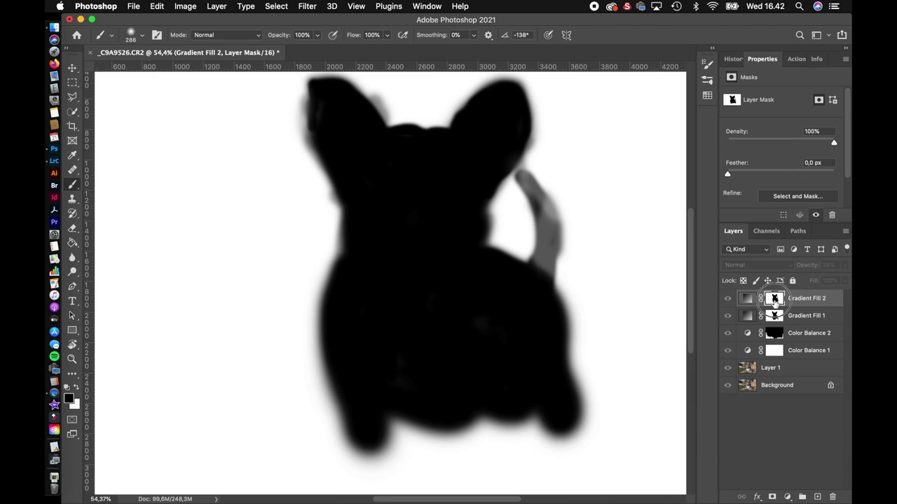
alt+click(773, 299)
scroll(488, 133, down, 3)
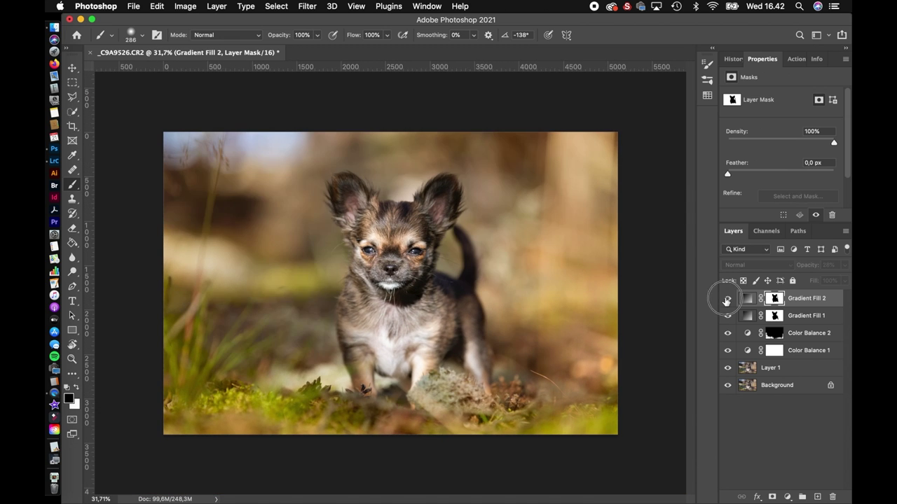
scroll(489, 134, up, 1)
Add a Curves layer above Gradient Fill 2 and pull the curve down to darken
click(787, 497)
click(777, 358)
drag(797, 159, 790, 175)
mouse_move(367, 267)
mouse_down()
mouse_move(400, 268)
mouse_move(312, 269)
mouse_move(552, 266)
mouse_up()
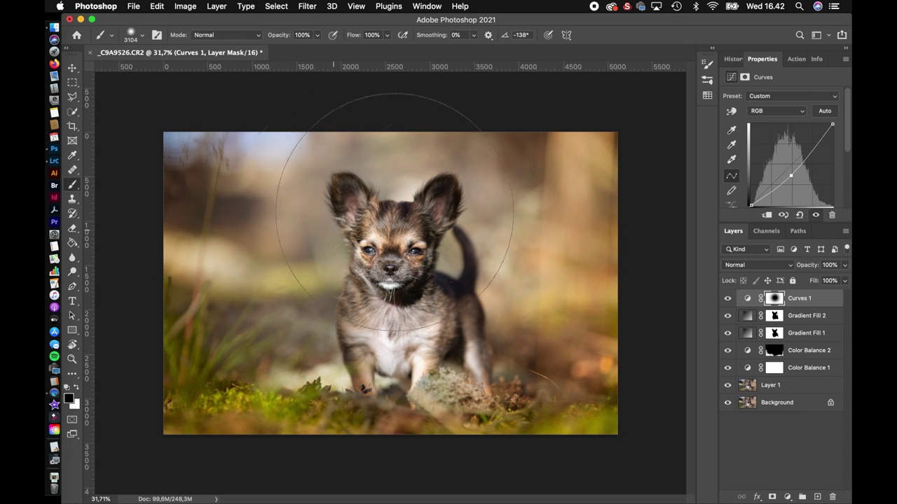
Ease the Curves 1 darkening slightly and add a second Curves adjustment, Curves 2
drag(790, 175, 793, 166)
click(788, 496)
click(794, 184)
key(x)
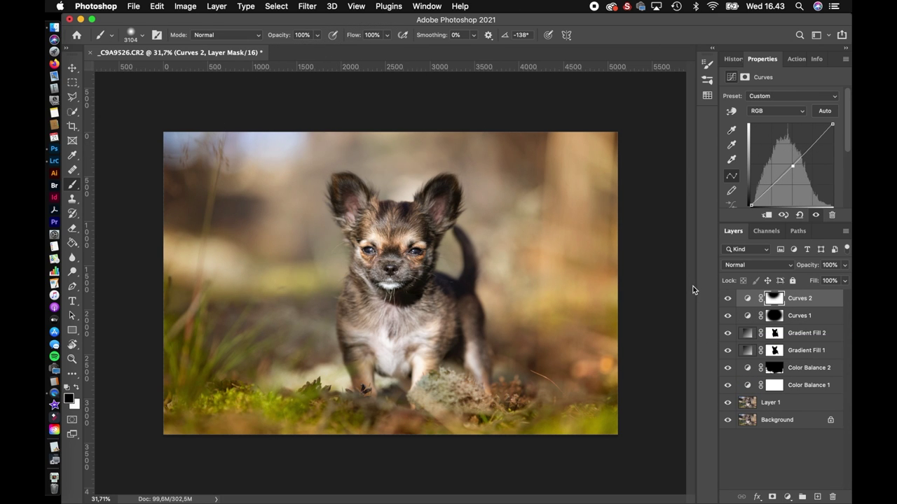
Toggle the Curves layers to compare, then add an empty layer above Color Balance 2
click(728, 300)
click(728, 316)
click(728, 316)
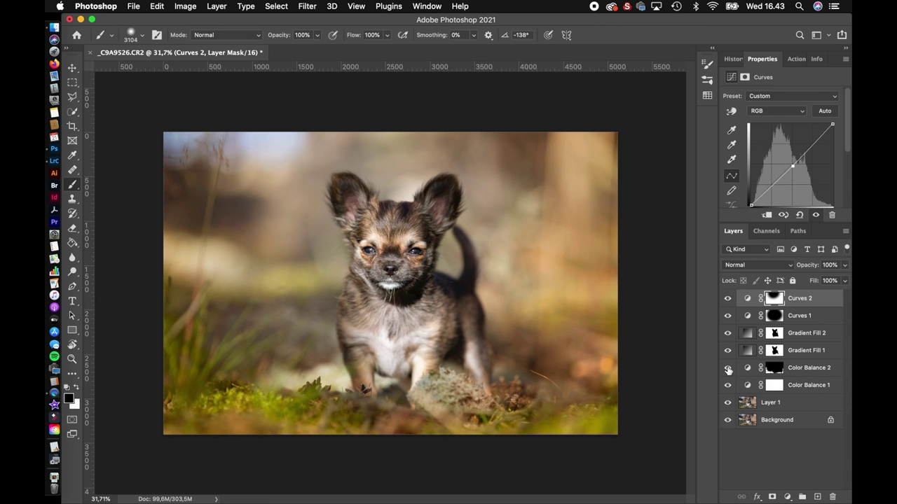
click(746, 371)
click(816, 497)
Paint soft orange across the right side and upper area on the new Layer 2
click(753, 424)
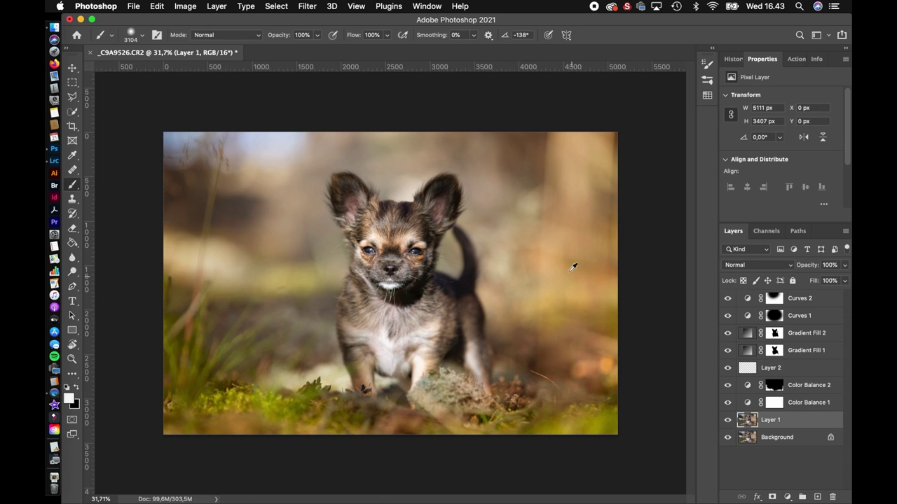
click(744, 370)
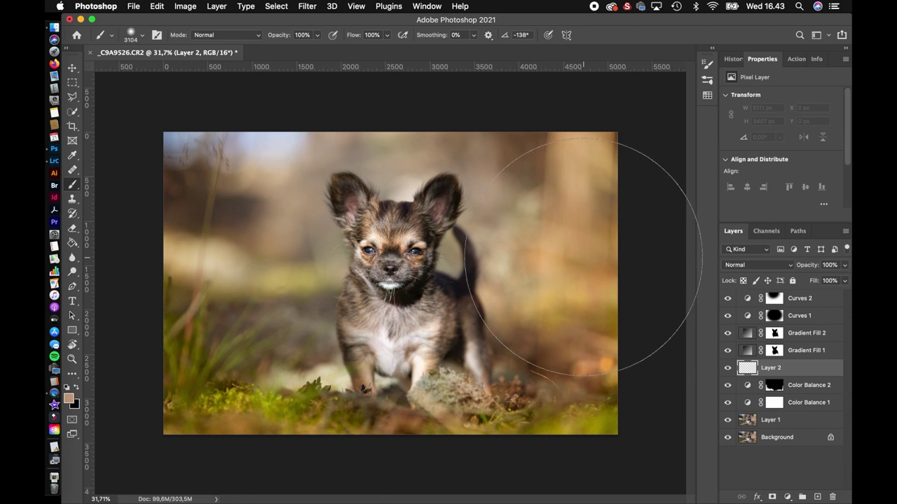
click(549, 280)
drag(211, 154, 505, 140)
Set Layer 2 to Soft Light, copy Gradient Fill 1's mask onto it, and move Gradient Fill 2 to top
click(757, 265)
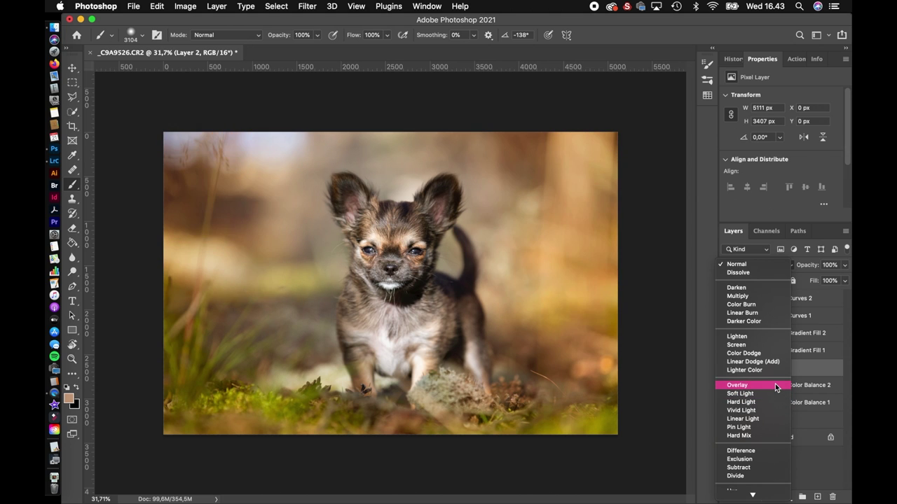
click(777, 395)
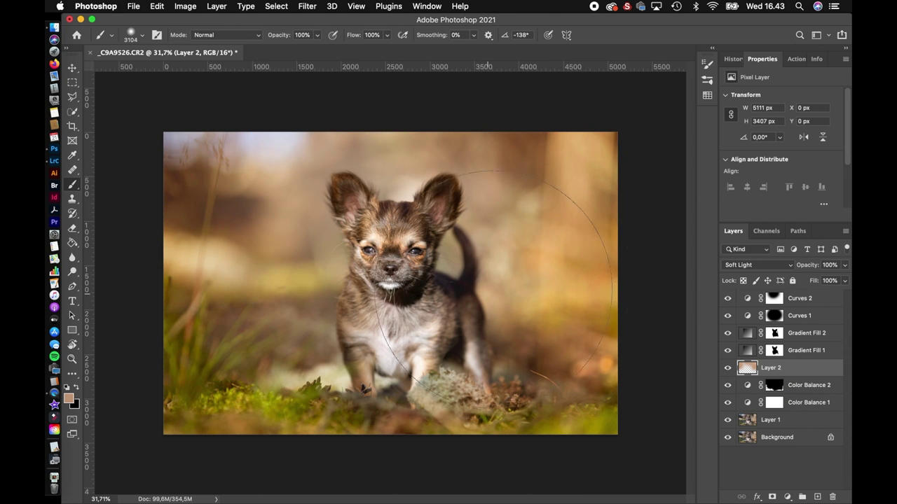
drag(773, 350, 775, 368)
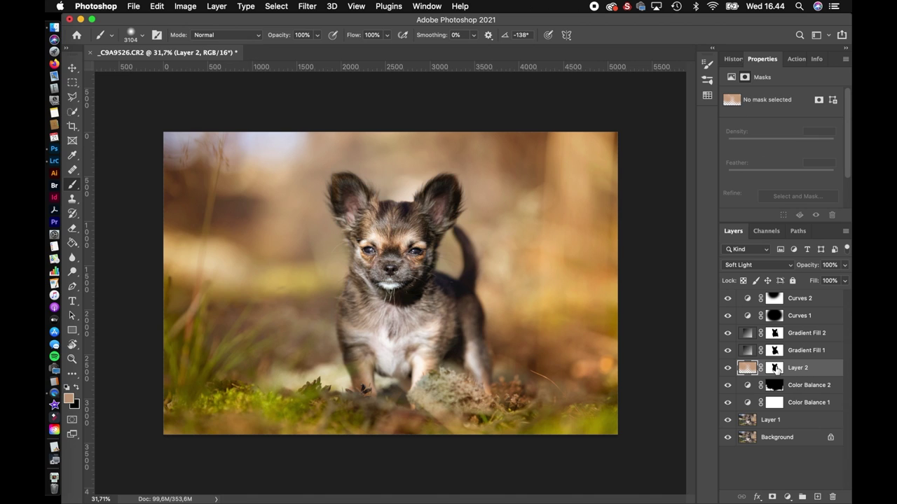
click(728, 368)
drag(748, 333, 749, 299)
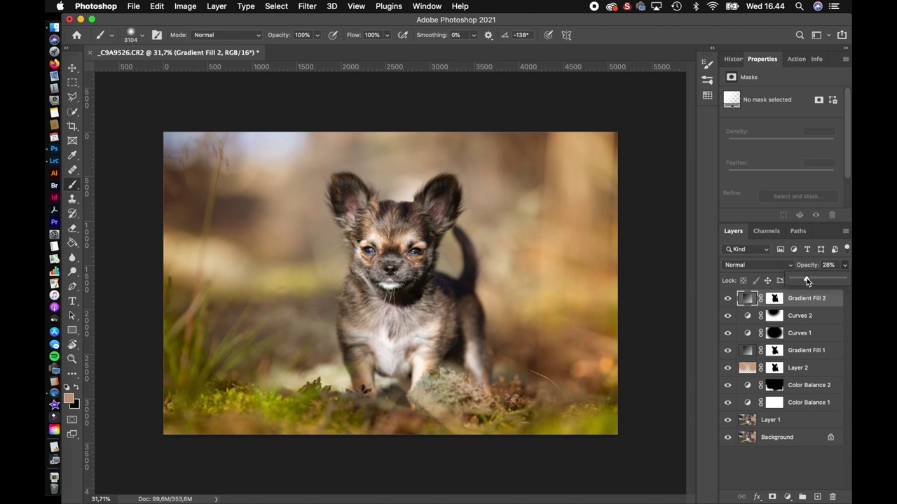
Retouch Gradient Fill 2's mask near the dog's back and save as _C9A9526-Edit.tif
click(773, 299)
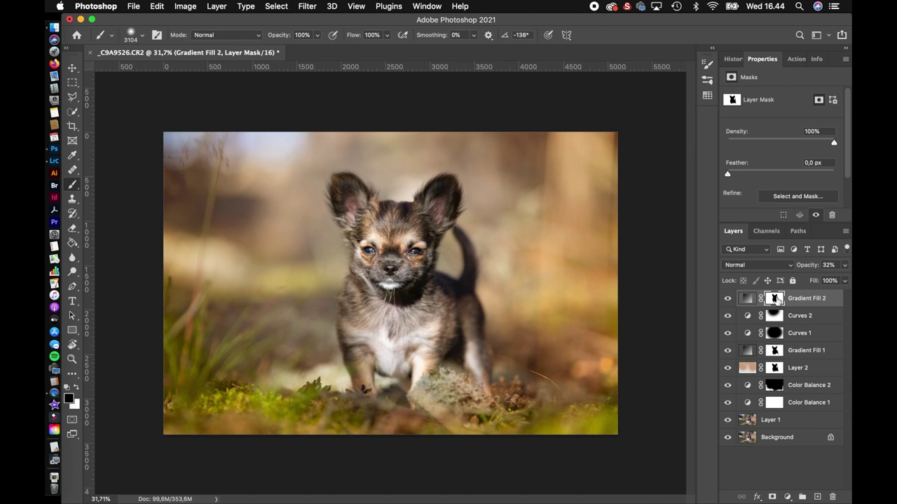
drag(458, 365, 440, 366)
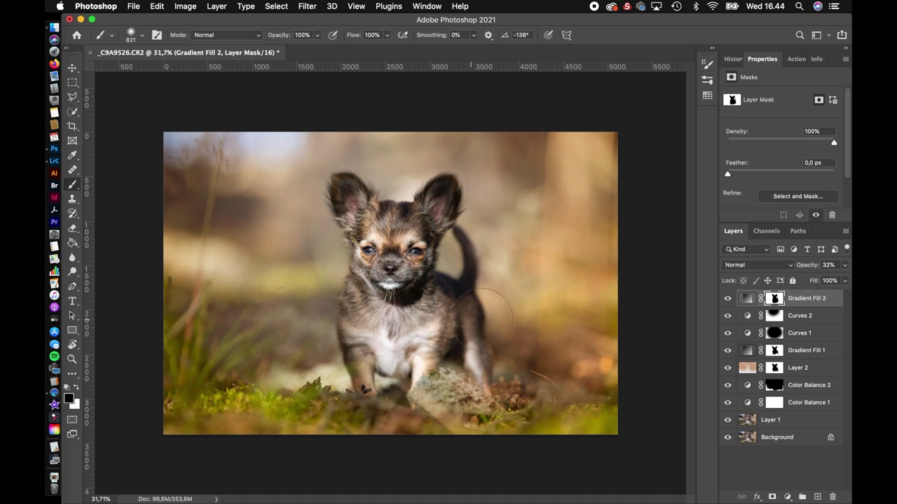
key(super+s)
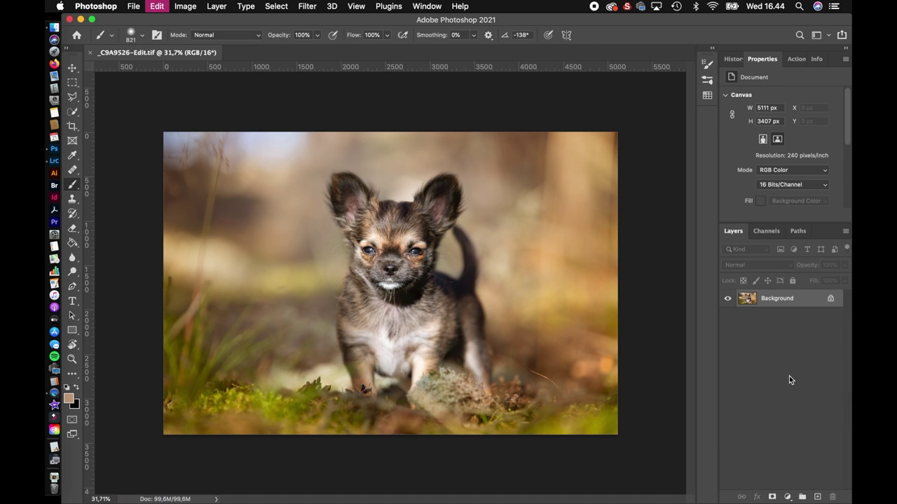
Undo the flatten to restore the layers and review recent edits in the History panel
key(super+z)
scroll(538, 304, up, 3)
scroll(538, 304, up, 2)
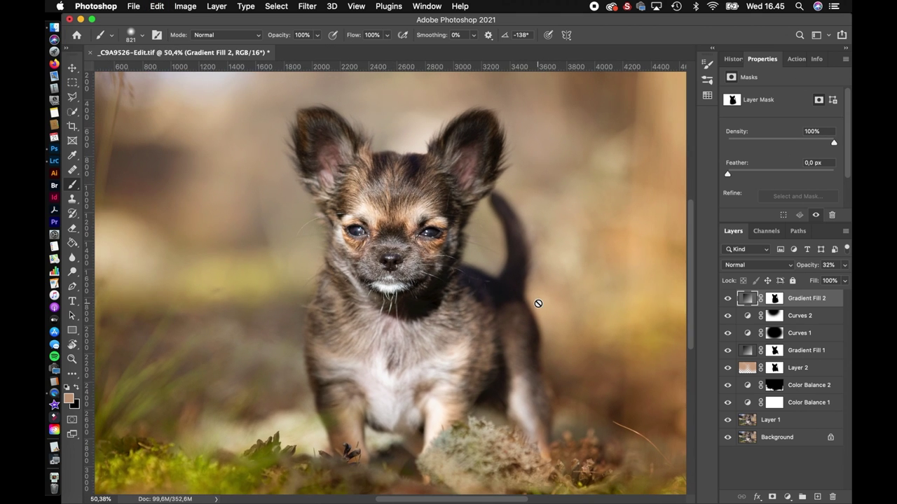
click(796, 59)
scroll(778, 140, down, 3)
click(734, 59)
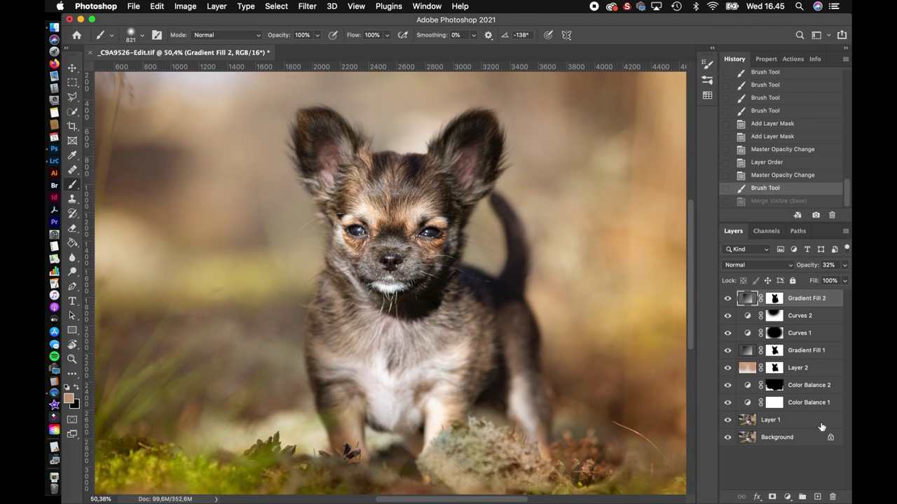
right_click(817, 360)
Stamp the visible layers into Layer 3 and apply a 2.7 px High Pass filter
alt+click(815, 357)
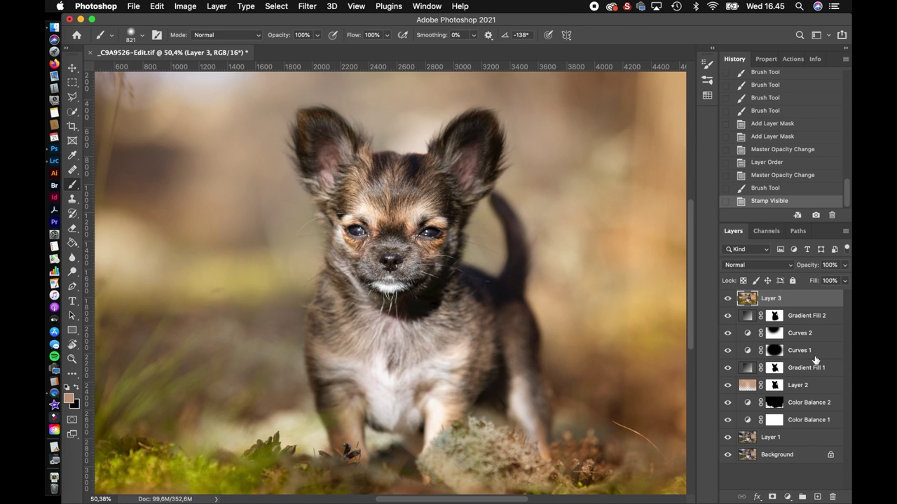
key(super+0)
key(v)
click(307, 6)
click(527, 267)
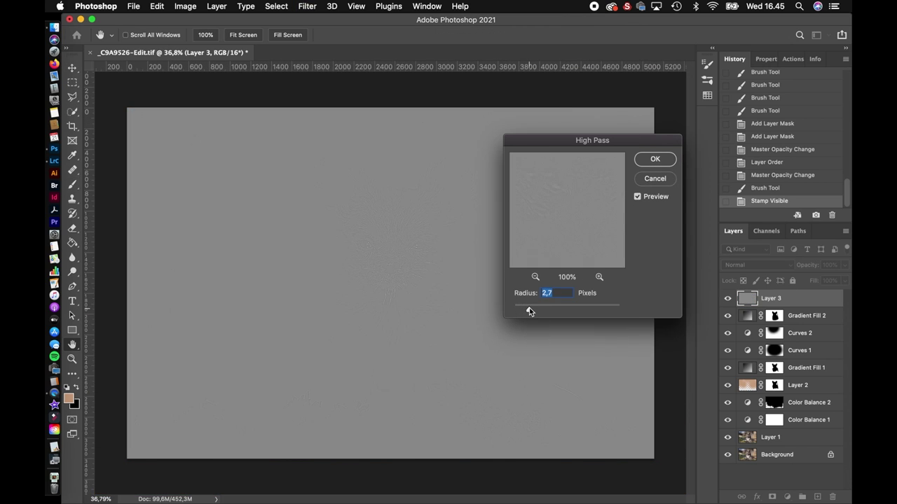
key(Return)
Set Layer 3 to Soft Light at 53% opacity, then stamp everything visible into Layer 4
click(756, 265)
click(765, 394)
scroll(567, 295, up, 2)
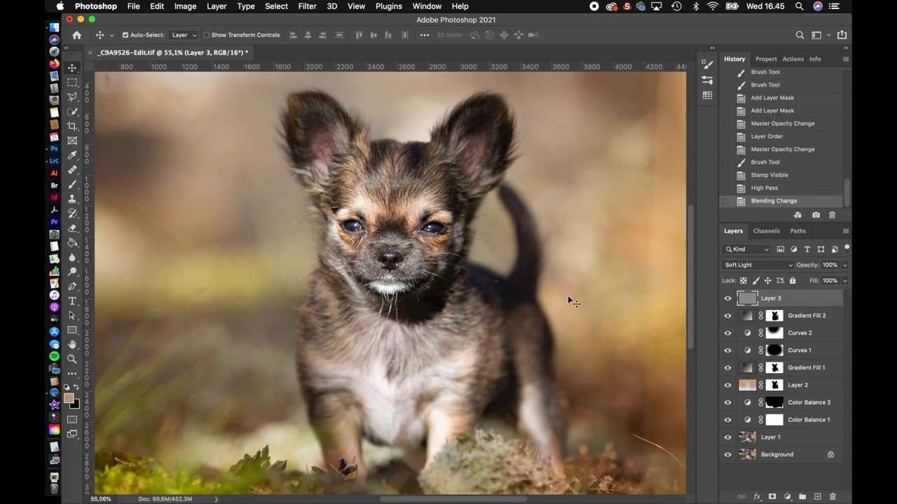
scroll(669, 289, up, 2)
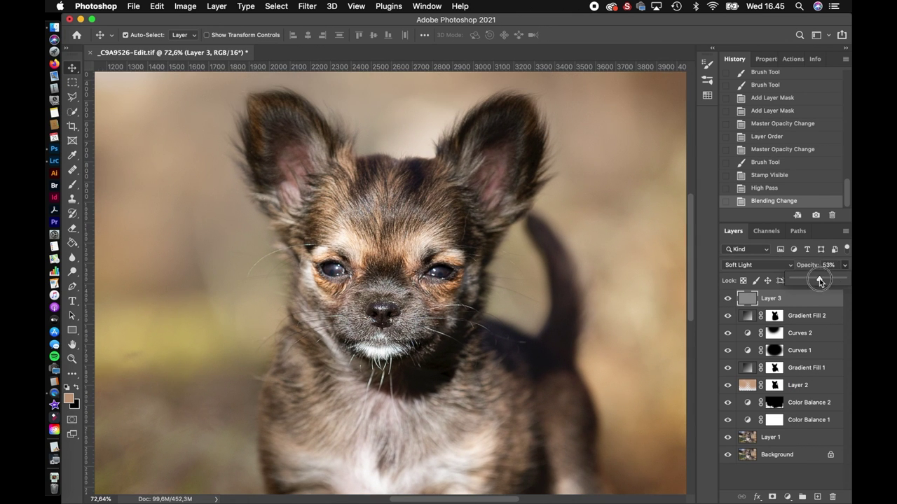
click(821, 281)
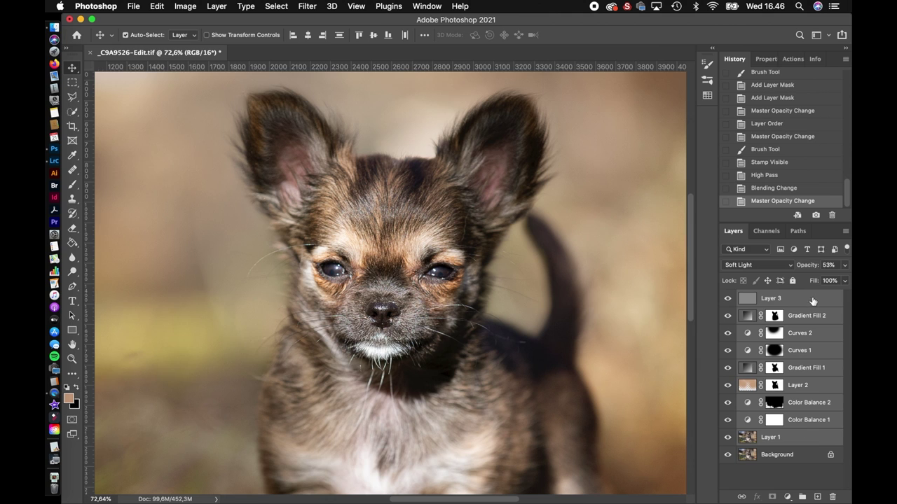
right_click(806, 381)
alt+click(790, 354)
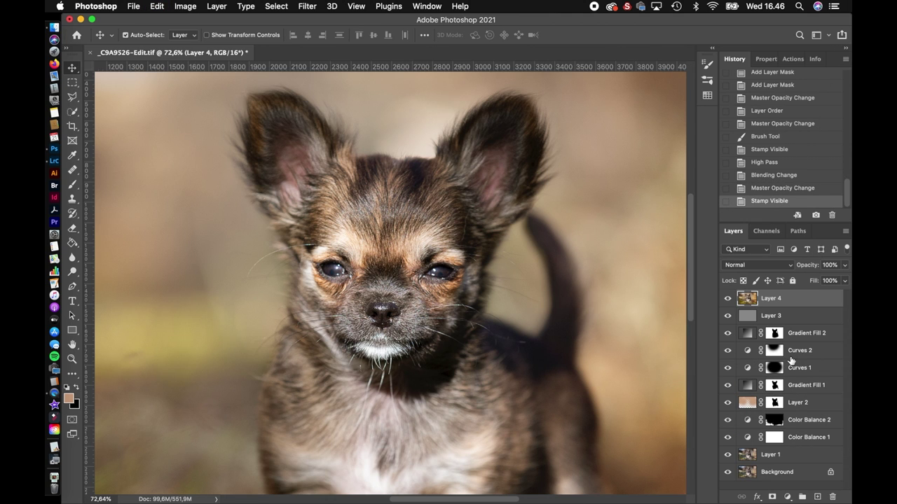
Heal a small blemish in the photo with the Healing Brush
key(j)
click(456, 234)
scroll(456, 234, up, 1)
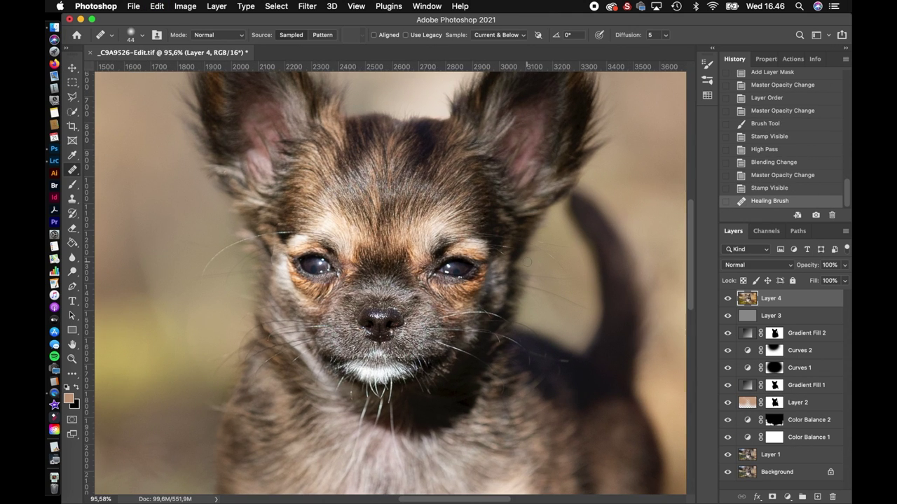
scroll(456, 234, up, 1)
scroll(456, 234, up, 1)
scroll(385, 280, up, 2)
scroll(385, 280, down, 10)
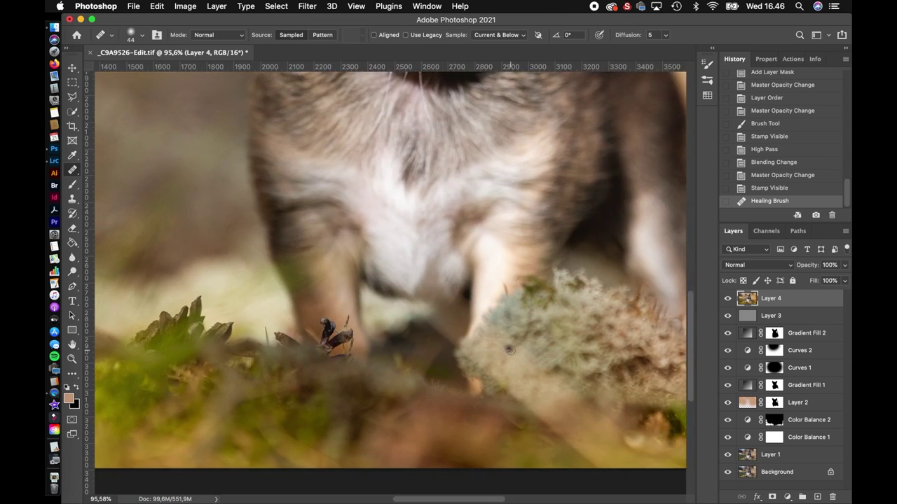
scroll(386, 280, left, 10)
scroll(385, 280, down, 7)
scroll(510, 349, down, 3)
key(v)
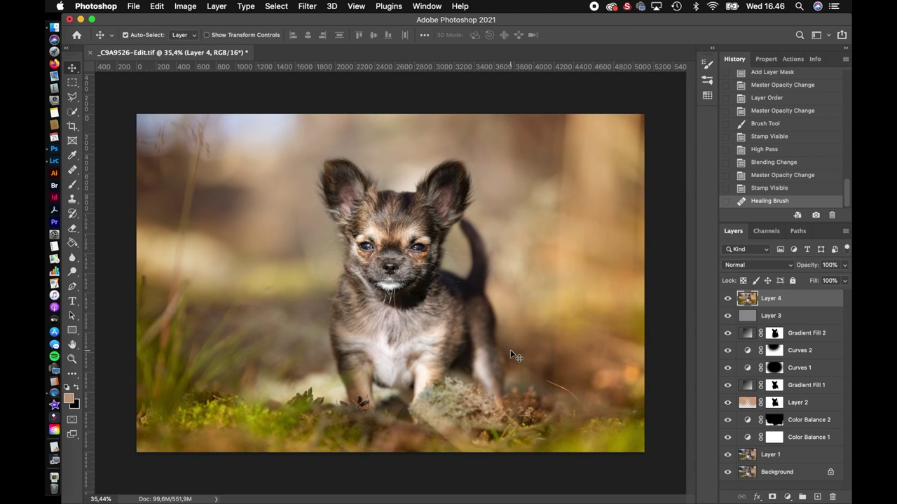
Burn the puppy's face, head, cheeks and muzzle darker, enlarging the brush to 222
click(72, 271)
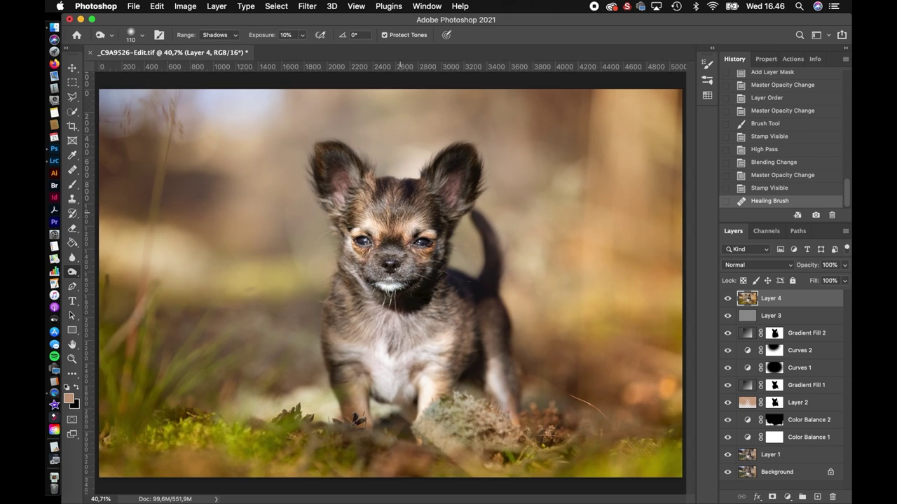
scroll(393, 217, up, 2)
drag(342, 209, 350, 219)
mouse_move(372, 175)
mouse_down()
mouse_move(385, 188)
mouse_move(440, 185)
mouse_move(449, 225)
mouse_up()
drag(452, 272, 442, 285)
mouse_move(384, 241)
mouse_down()
mouse_move(413, 234)
mouse_move(392, 245)
mouse_up()
drag(370, 324, 396, 323)
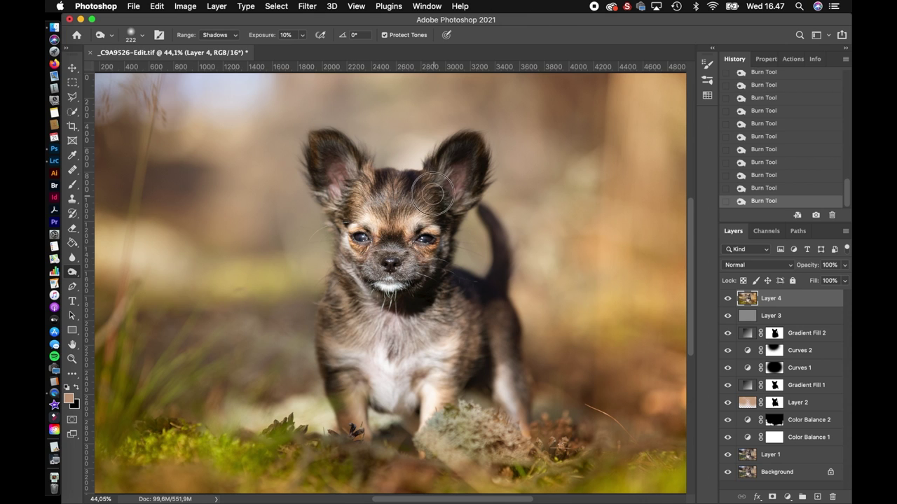
Fit the image on screen and save the retouched file
key(super+0)
key(v)
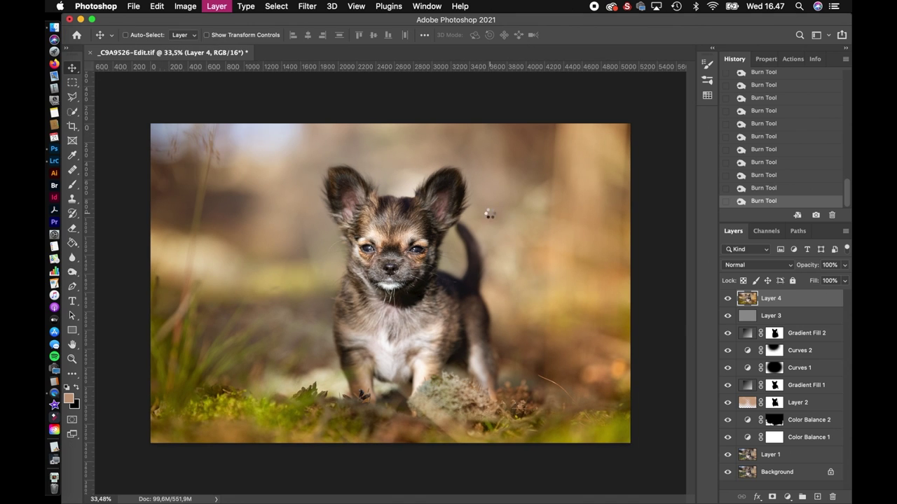
key(super+s)
In Lightroom Classic, lower Basic Highlights to -31
click(56, 163)
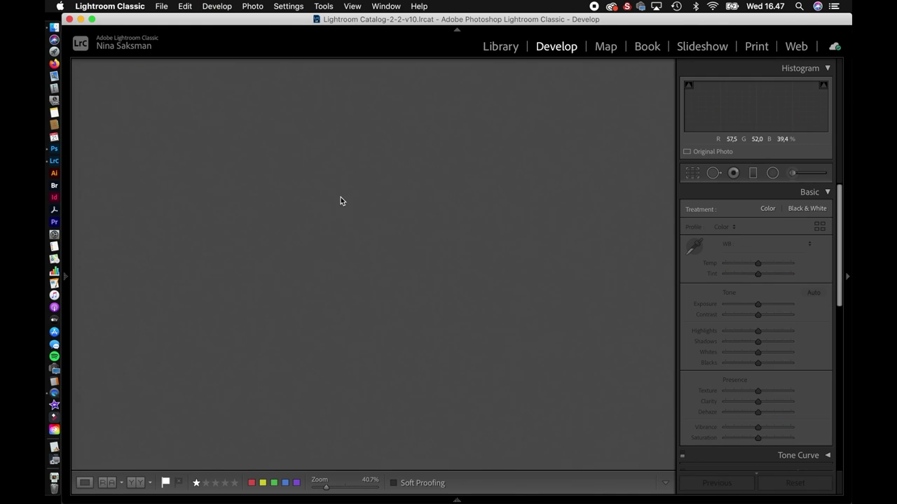
scroll(745, 390, down, 5)
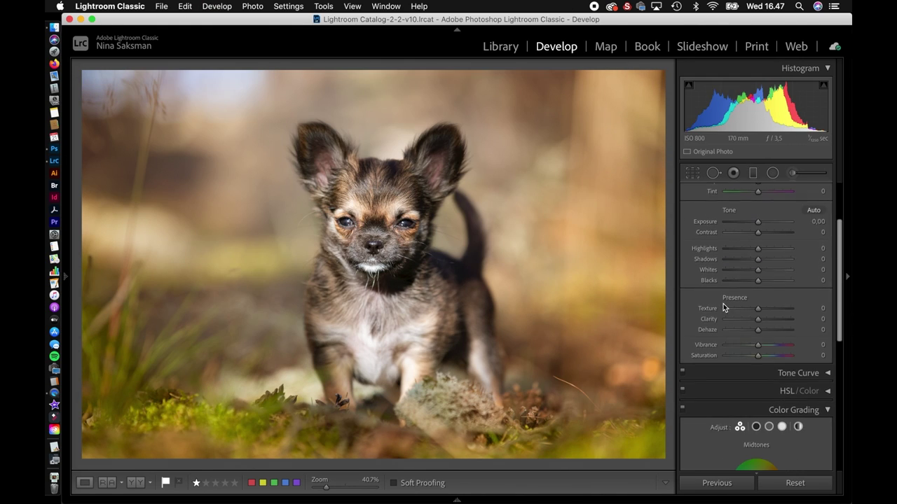
scroll(744, 389, down, 5)
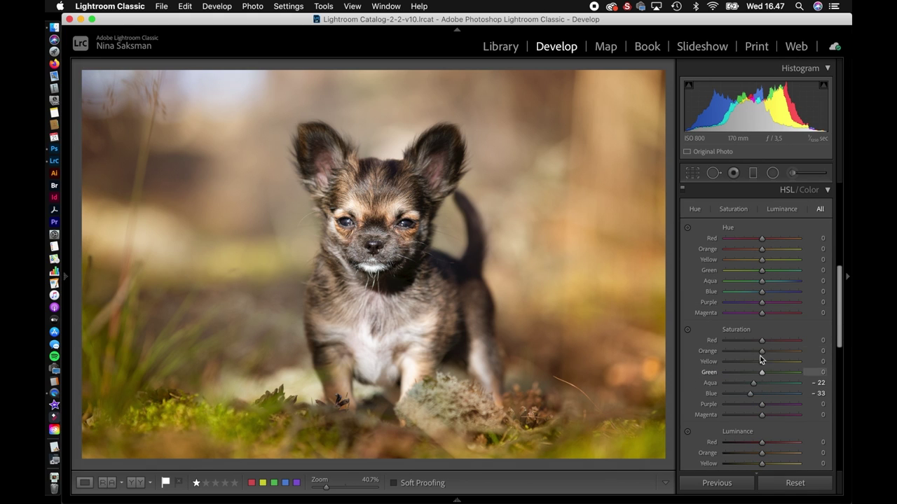
scroll(768, 354, up, 10)
drag(758, 331, 761, 318)
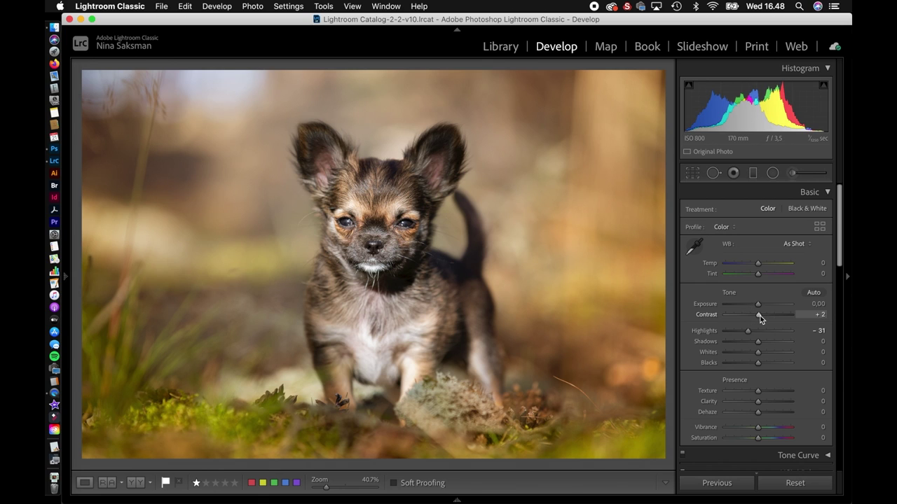
Set the Color Grading Balance to -18 and collapse the panel
scroll(775, 380, down, 5)
scroll(771, 378, down, 5)
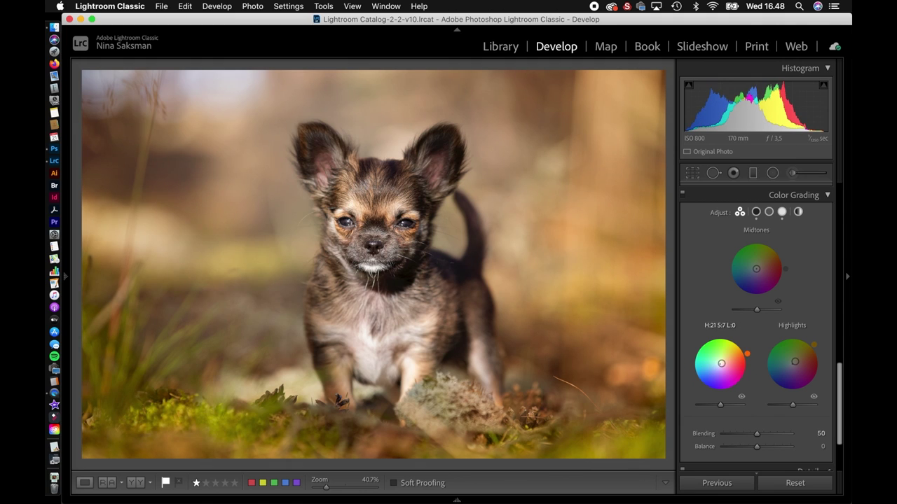
drag(720, 405, 716, 406)
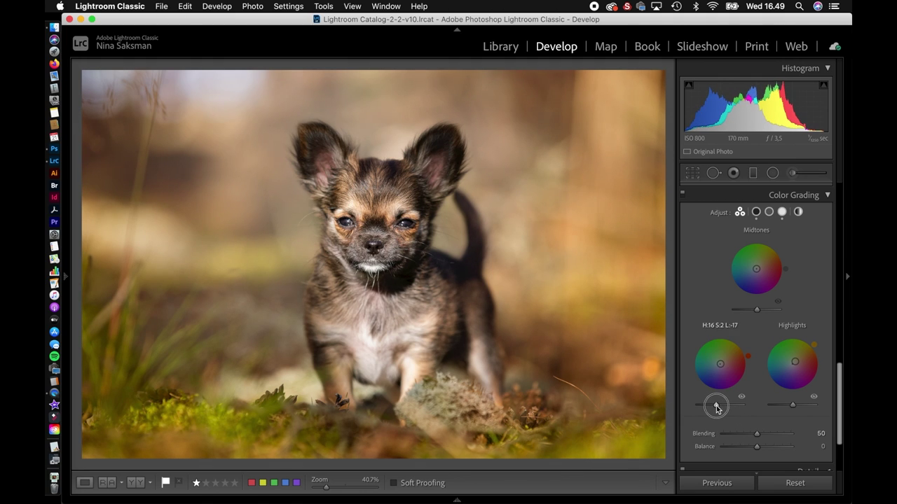
click(681, 196)
Zoom to 100% on the puppy's face and set up a new Clarity brush
click(422, 263)
click(792, 173)
click(732, 211)
click(753, 244)
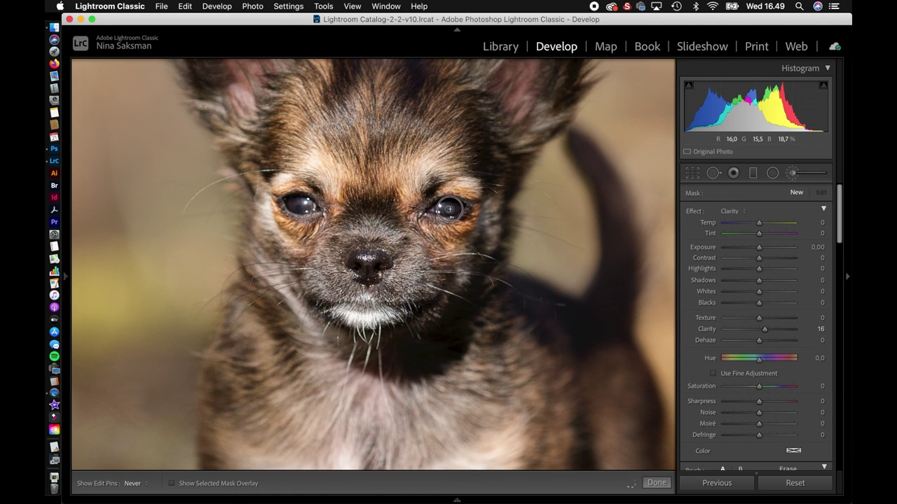
Paint Clarity 16 onto the puppy's right eye and raise brush Contrast to 8, keeping Saturation at zero
drag(443, 202, 451, 208)
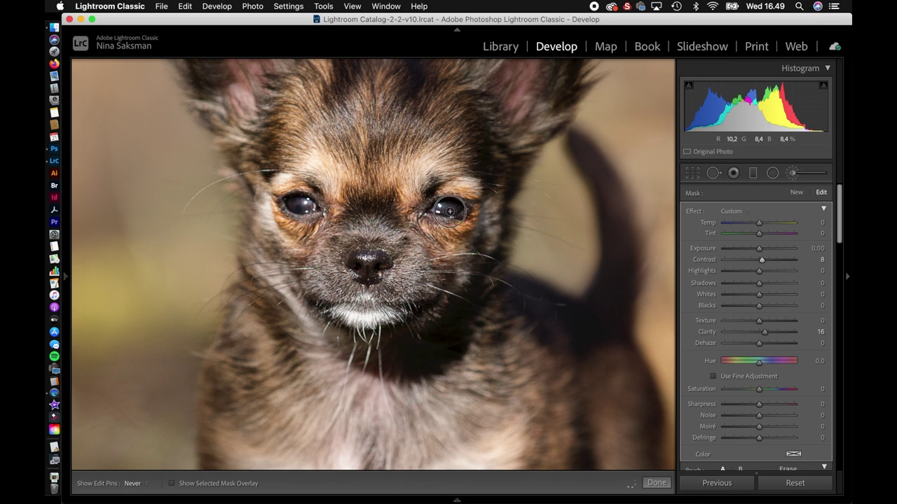
drag(759, 248, 757, 248)
key(z)
drag(759, 390, 760, 390)
double_click(760, 391)
key(z)
Brighten the puppy's eye with an Exposure 0.49 brush stroke, then finish the brush
click(731, 211)
click(758, 140)
click(297, 227)
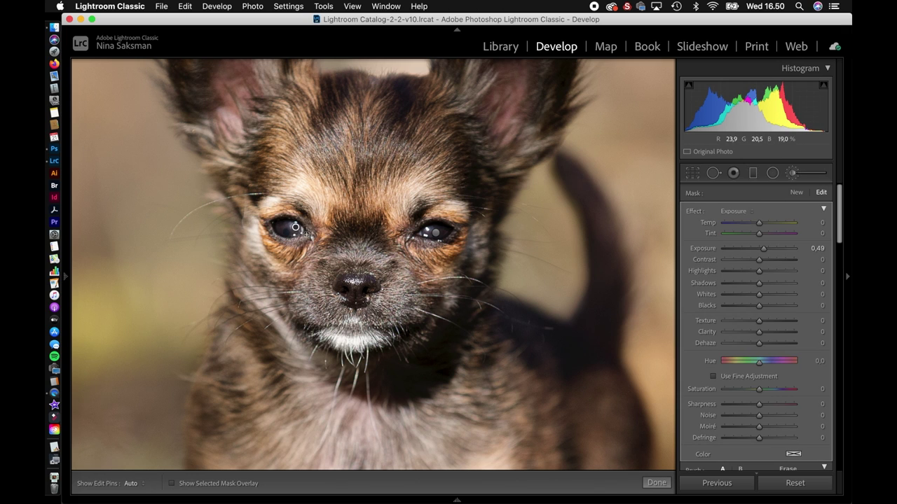
key(z)
key(k)
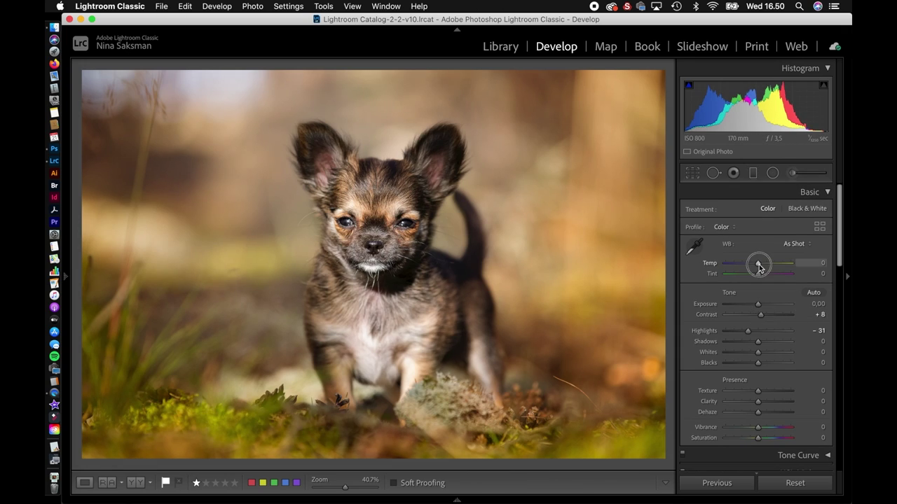
Expand the Effects panel to show Post-Crop Vignetting
scroll(759, 265, down, 10)
click(786, 440)
scroll(759, 352, down, 3)
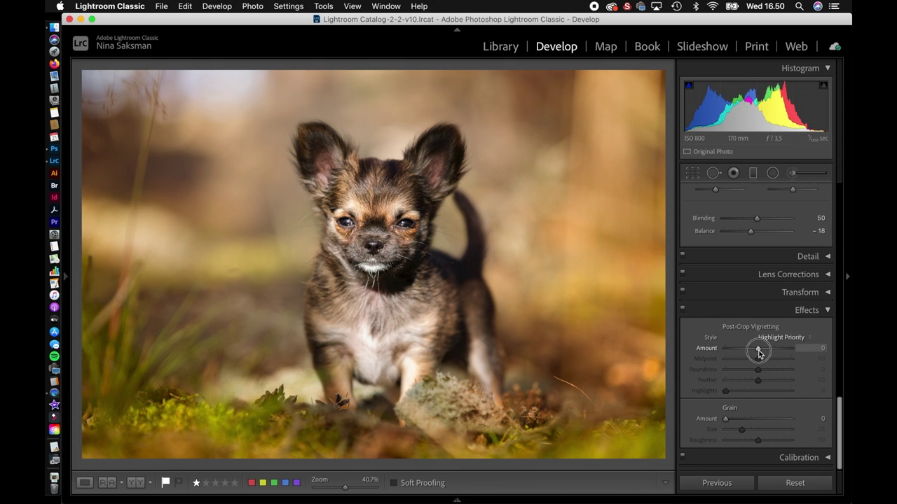
Add a -14 post-crop vignette and draw a radial filter around the puppy
drag(759, 352, 756, 353)
key(shift+m)
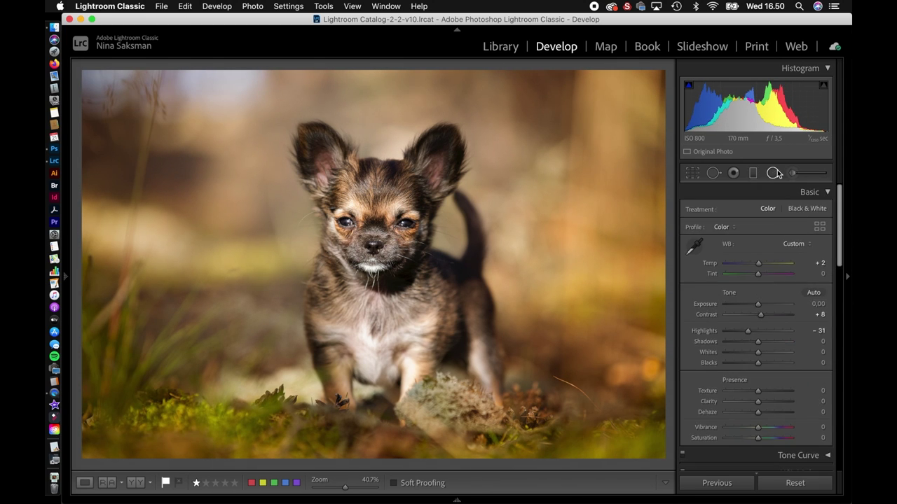
drag(376, 296, 600, 296)
scroll(727, 402, down, 5)
scroll(727, 402, up, 5)
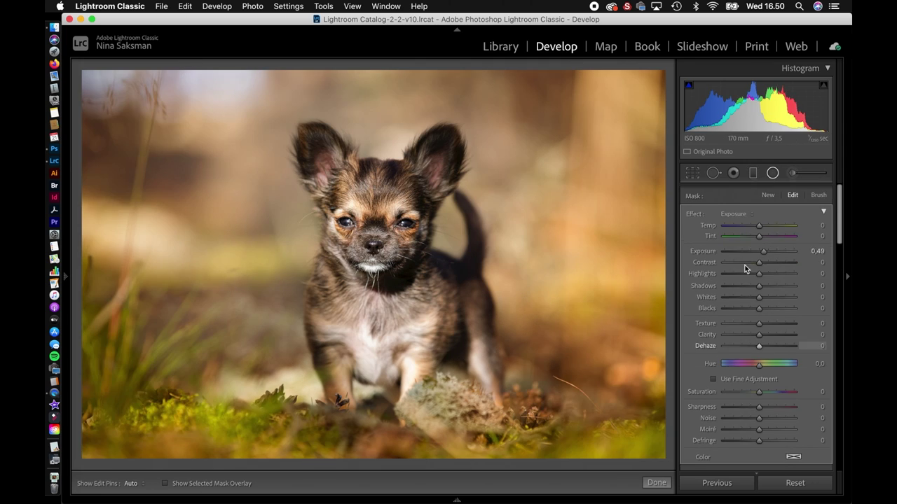
drag(760, 248, 759, 253)
drag(606, 202, 661, 201)
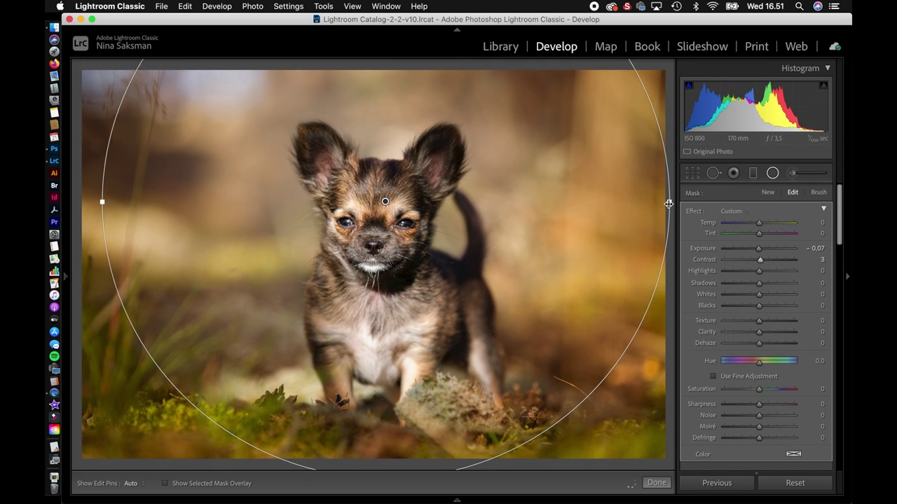
scroll(813, 335, down, 4)
scroll(813, 335, up, 4)
Paint a new brush mask that lowers Highlights to -28
click(821, 195)
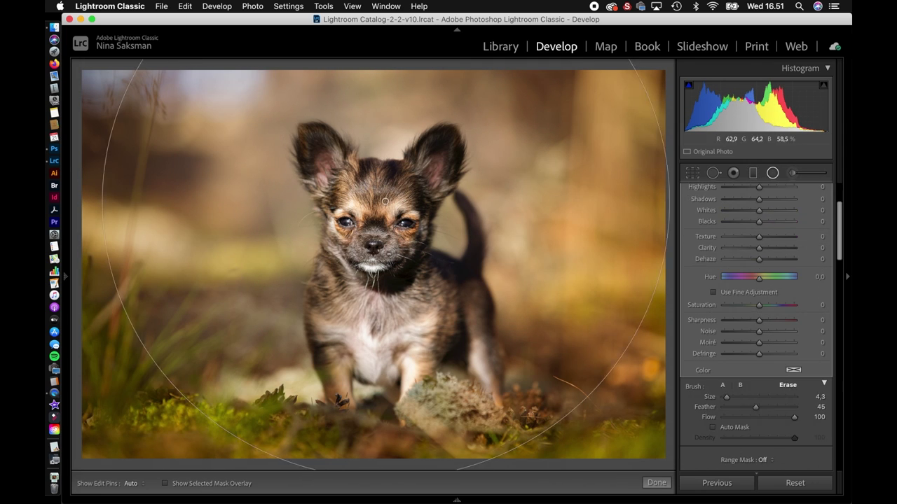
scroll(280, 287, up, 2)
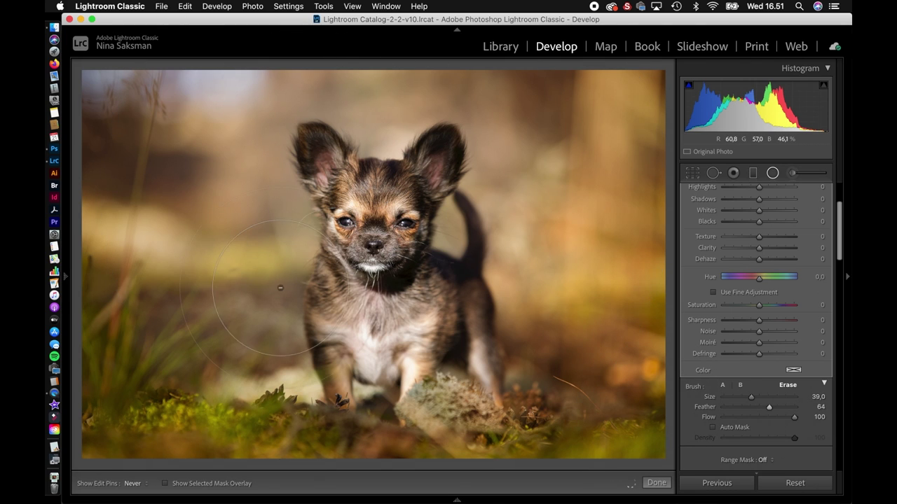
scroll(761, 260, up, 4)
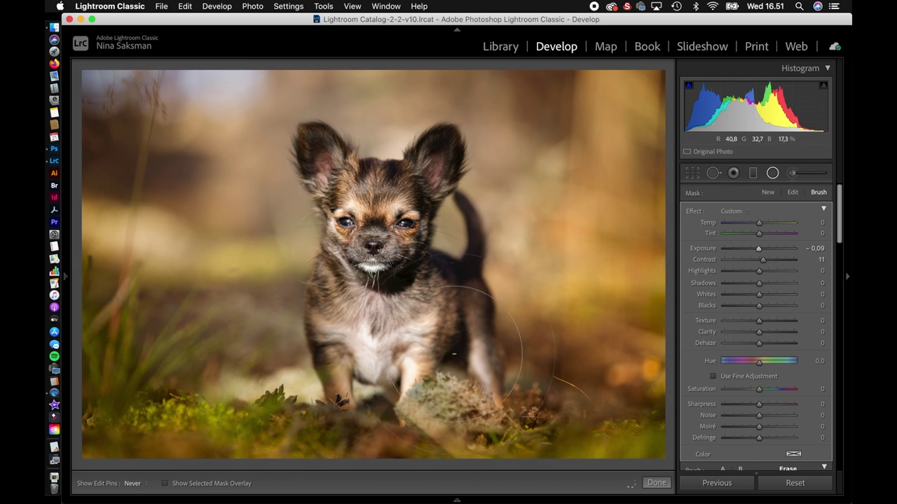
key(Return)
key(h)
drag(402, 346, 365, 351)
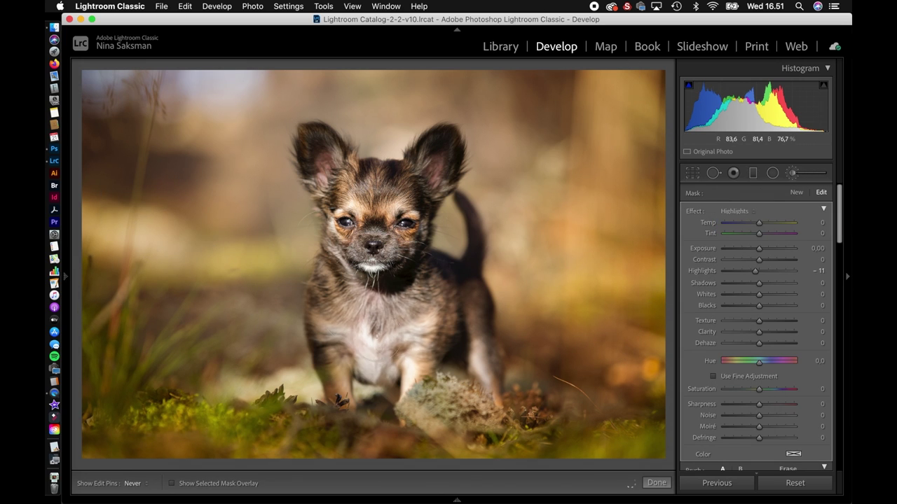
key(h)
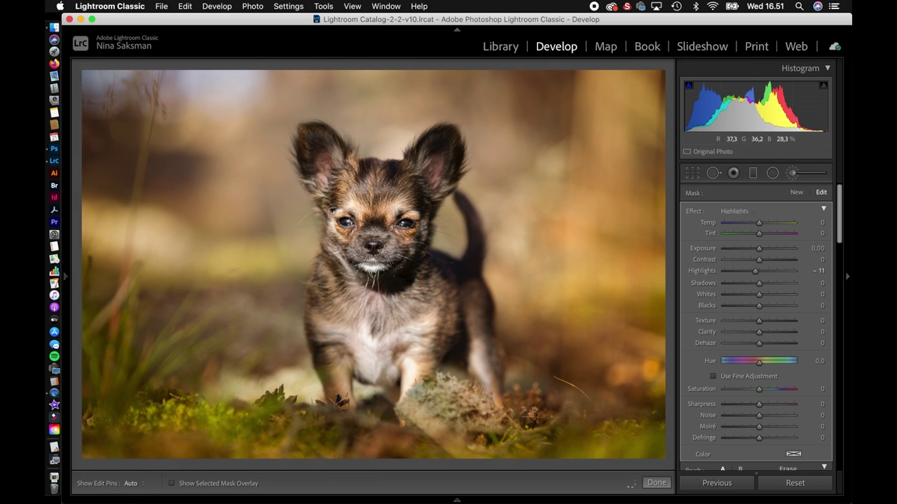
key(h)
key(h)
drag(754, 270, 748, 271)
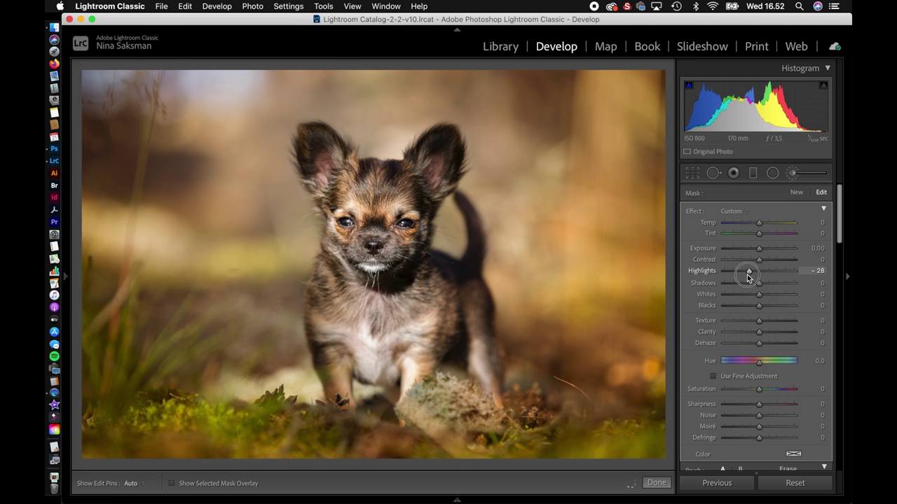
click(789, 178)
Compare with the before view and lift overall Exposure to +0.05
key(backslash)
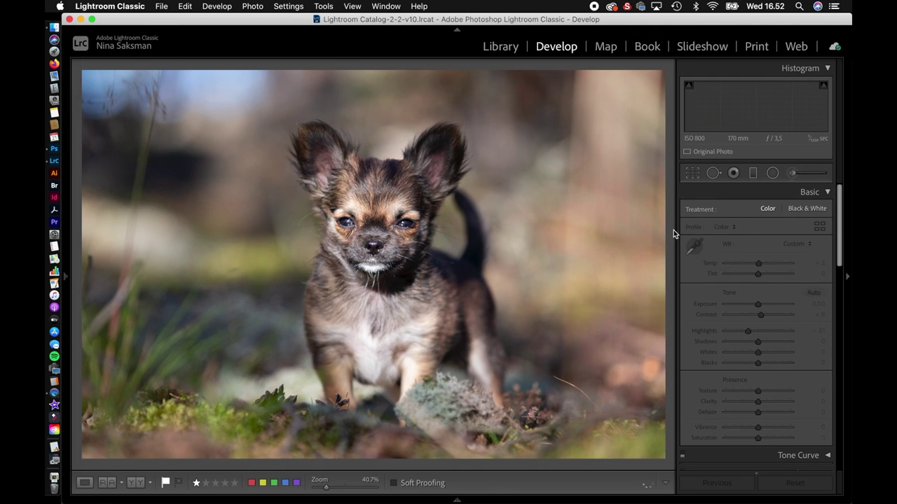
key(backslash)
drag(757, 304, 759, 304)
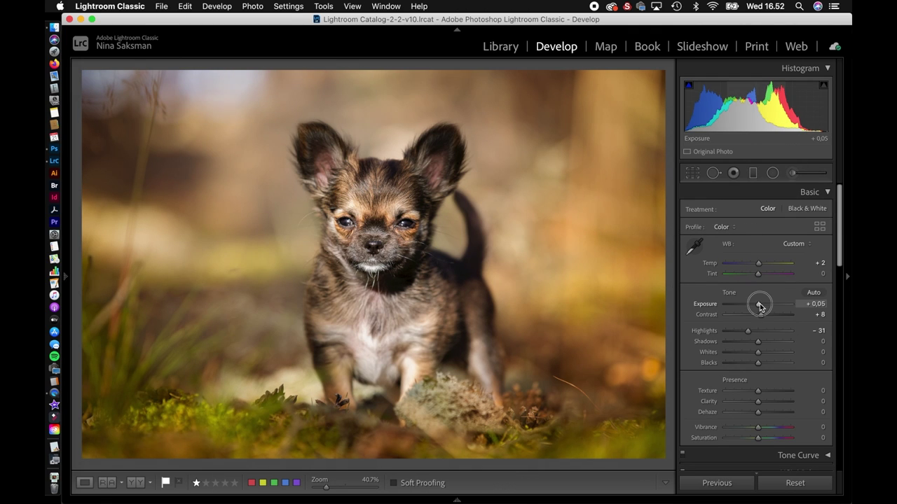
Reselect the brushed exposure adjustment, show its mask overlay and switch to the Erase brush
click(791, 173)
click(733, 211)
click(750, 189)
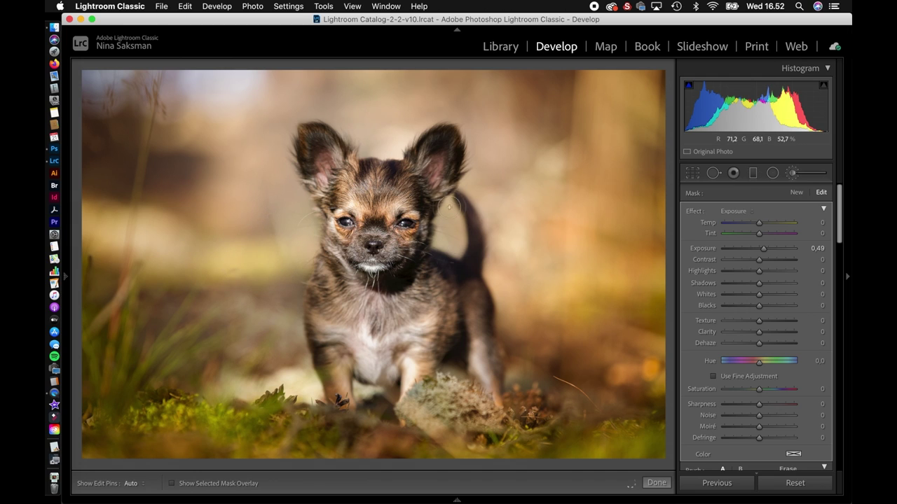
click(172, 483)
scroll(788, 393, down, 3)
click(788, 405)
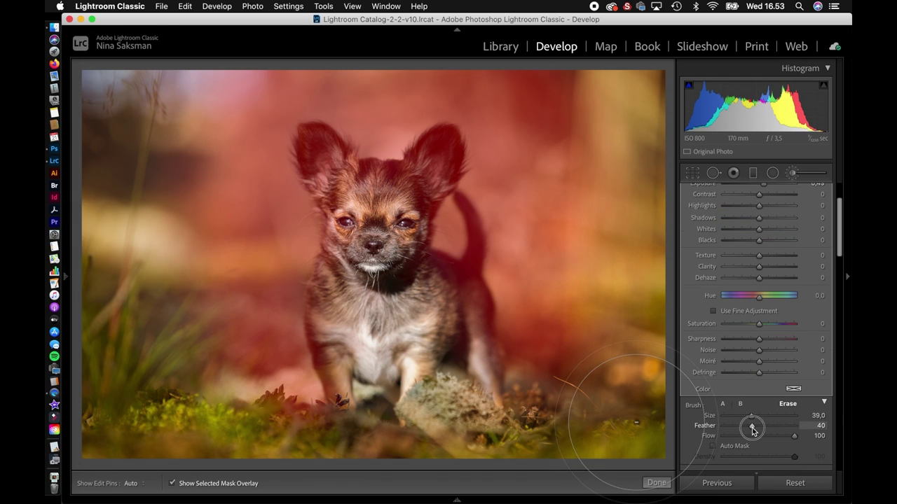
Erase the brushed adjustment from the dog's eyes, head and ears, and keep the brush
drag(345, 222, 405, 223)
key([)
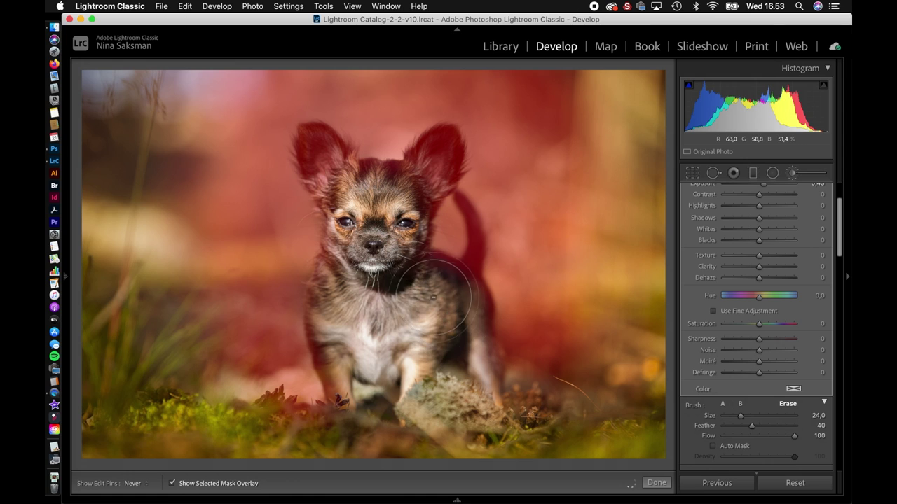
drag(322, 154, 374, 255)
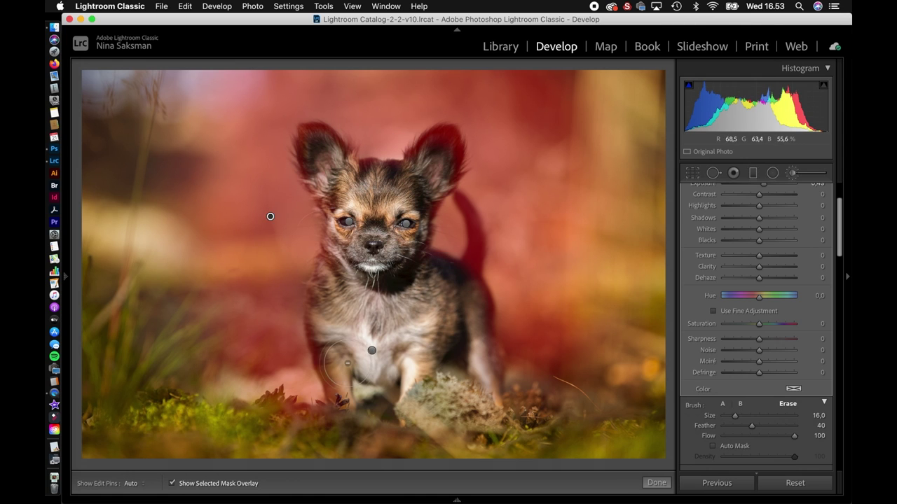
key(o)
scroll(764, 226, up, 3)
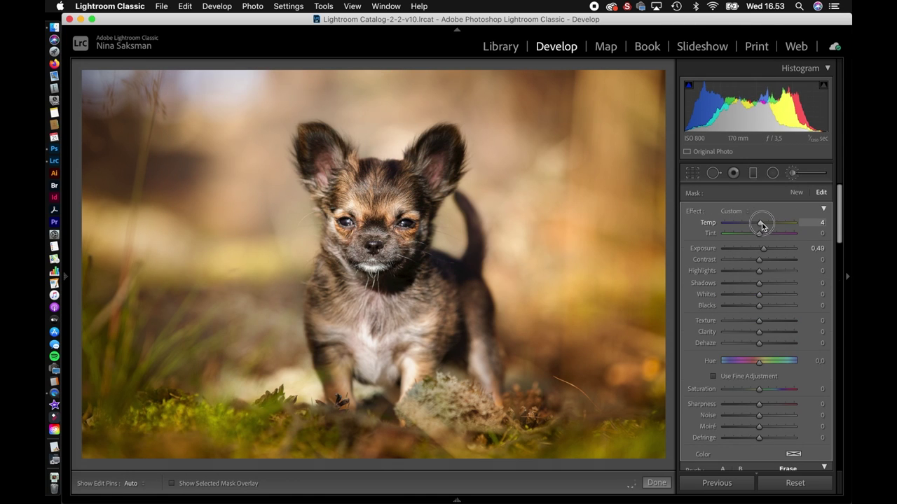
click(793, 176)
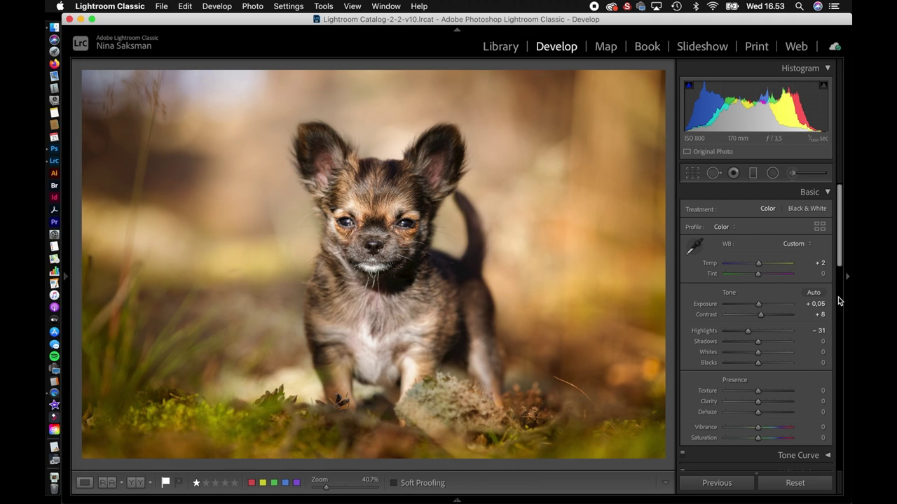
click(601, 407)
Heal away the stray twig on the ground at lower right
key(q)
drag(430, 283, 490, 312)
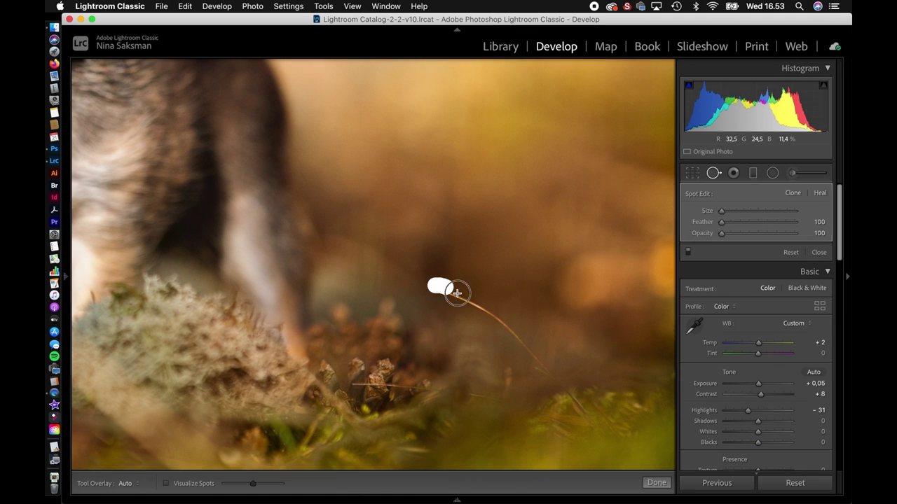
key(ctrl+equal)
key(ctrl+equal)
drag(341, 264, 417, 293)
key(q)
click(570, 248)
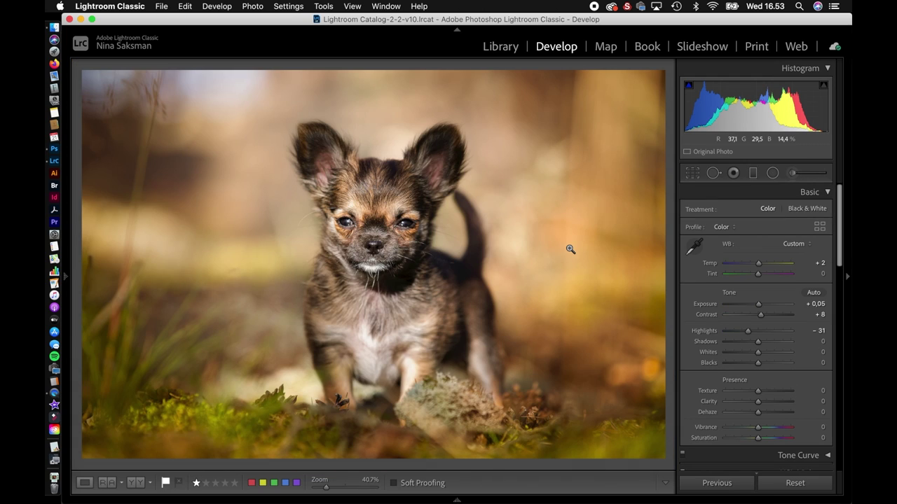
Nudge overall Exposure up slightly and review the contrast brush's mask
drag(760, 305, 761, 307)
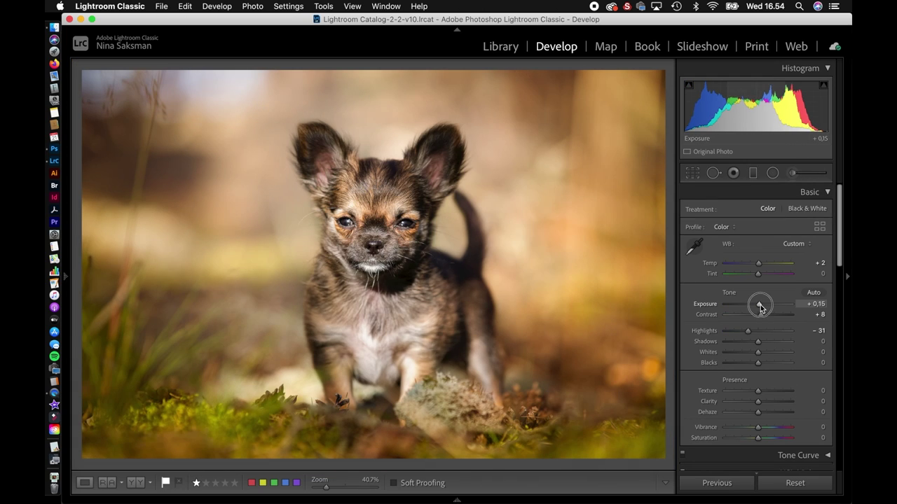
click(792, 173)
click(732, 211)
click(743, 229)
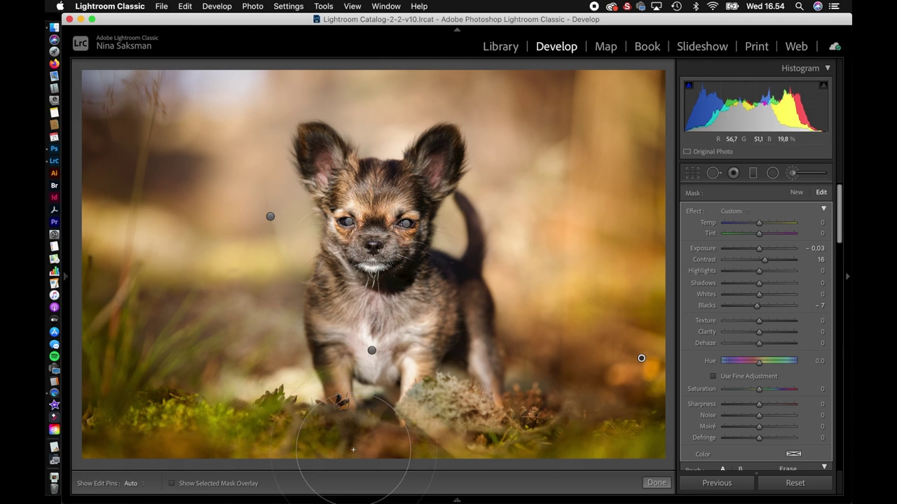
key(o)
click(793, 173)
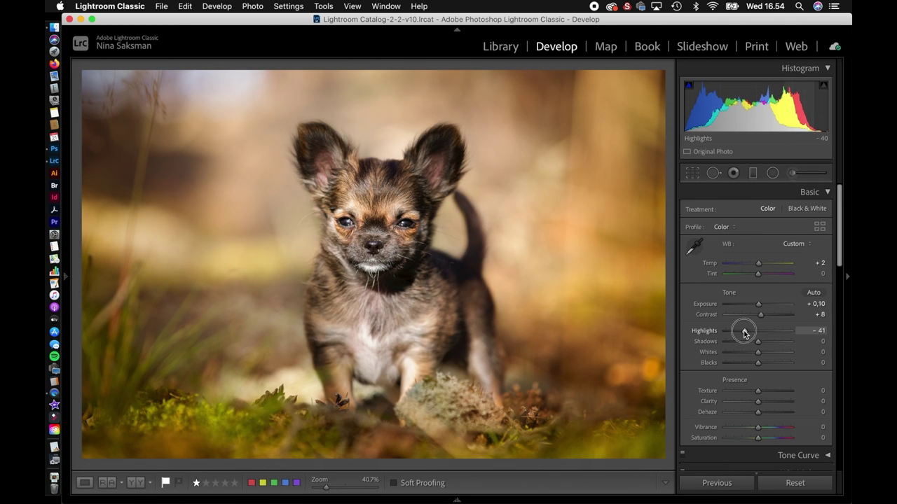
Pull Whites down slightly and choose a Radial Filter with the Dehaze preset
drag(757, 351, 755, 353)
key(backslash)
key(backslash)
click(772, 173)
click(732, 211)
click(742, 300)
Draw a radial ellipse around the dog and erase it from the dog's body, face, ear and head
drag(341, 160, 614, 330)
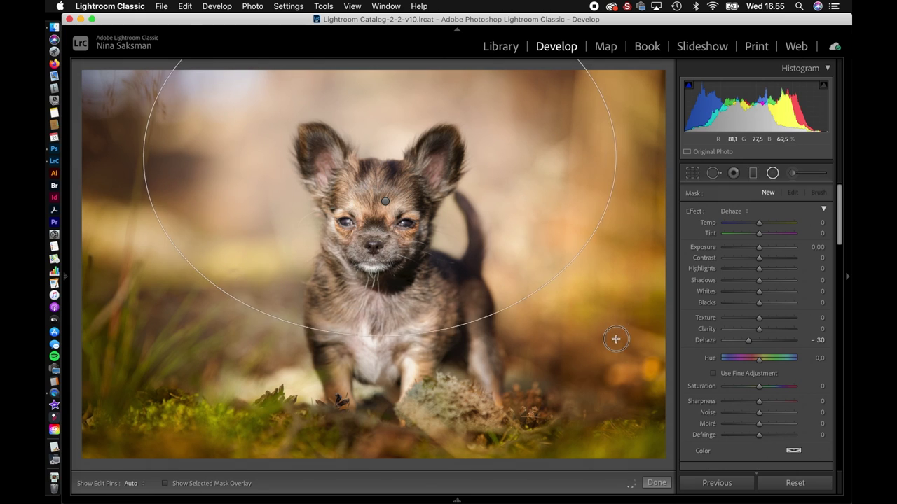
click(818, 193)
key(o)
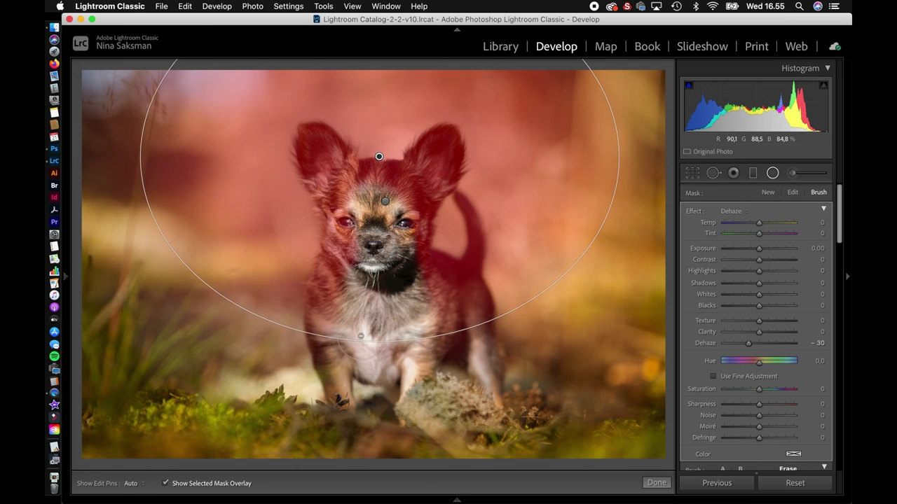
drag(326, 336, 410, 254)
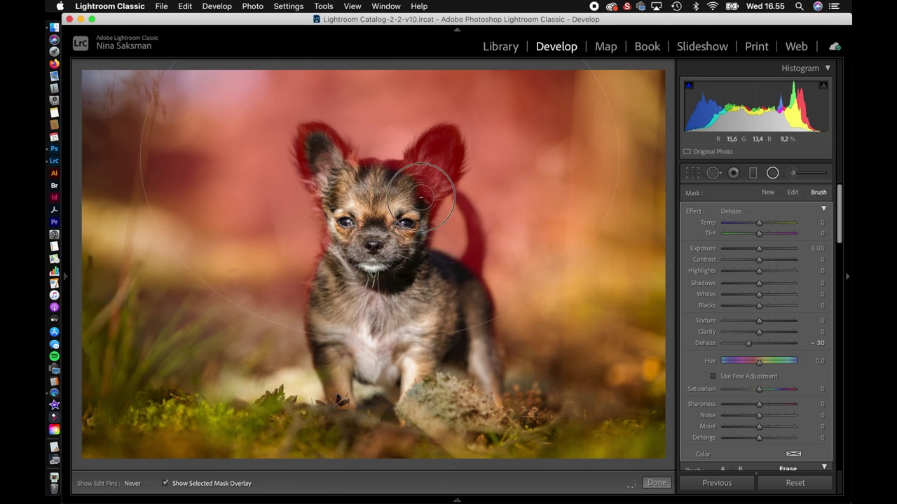
mouse_move(437, 144)
mouse_down()
mouse_move(416, 172)
mouse_move(319, 191)
mouse_up()
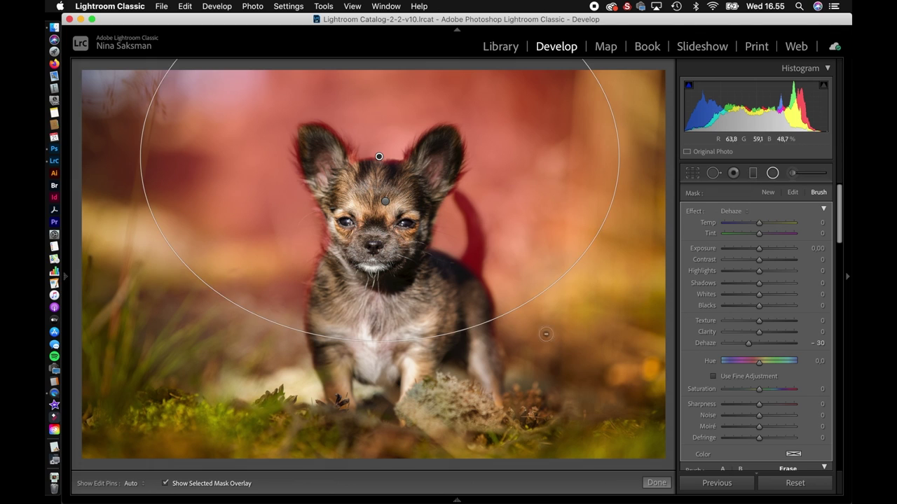
key(o)
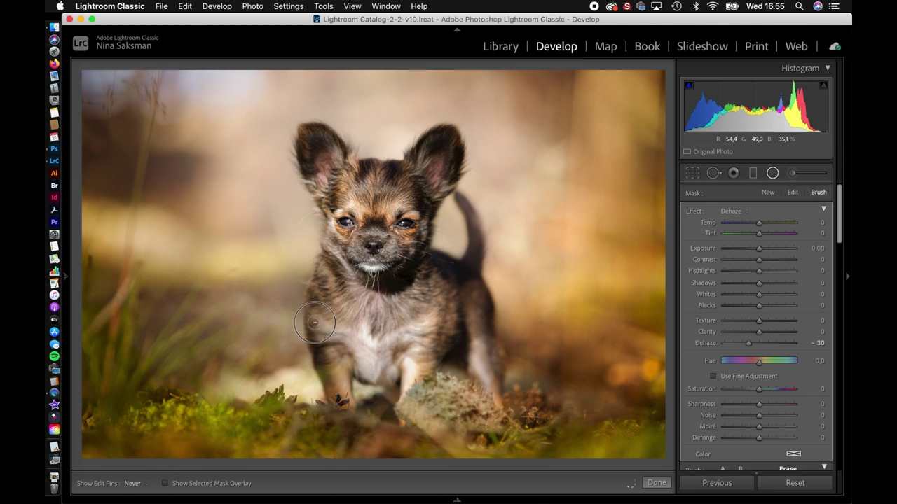
scroll(701, 381, down, 5)
key(h)
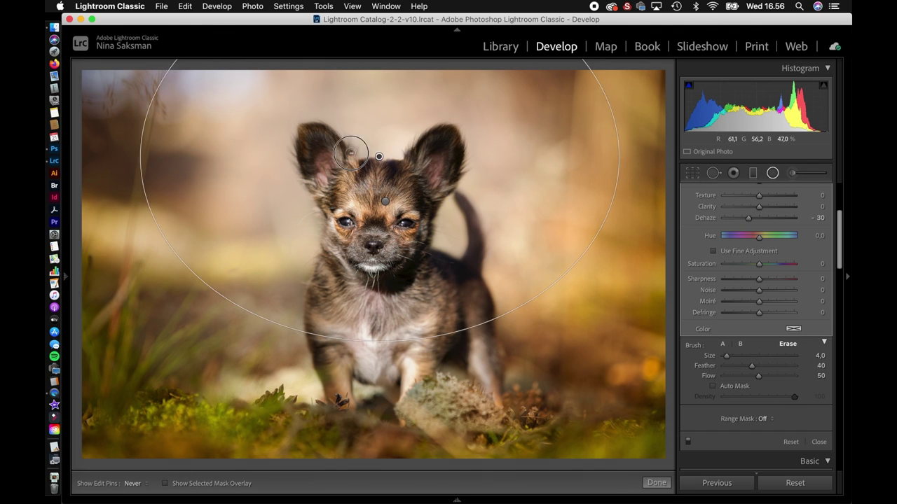
scroll(745, 308, up, 4)
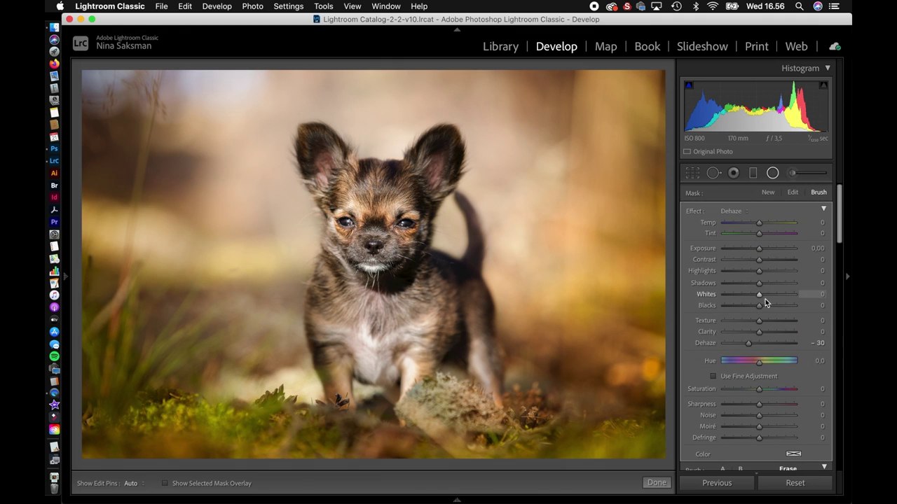
Set the radial filter to Dehaze -15 with Exposure 0.09 and keep it
drag(748, 344, 758, 343)
drag(759, 251, 760, 250)
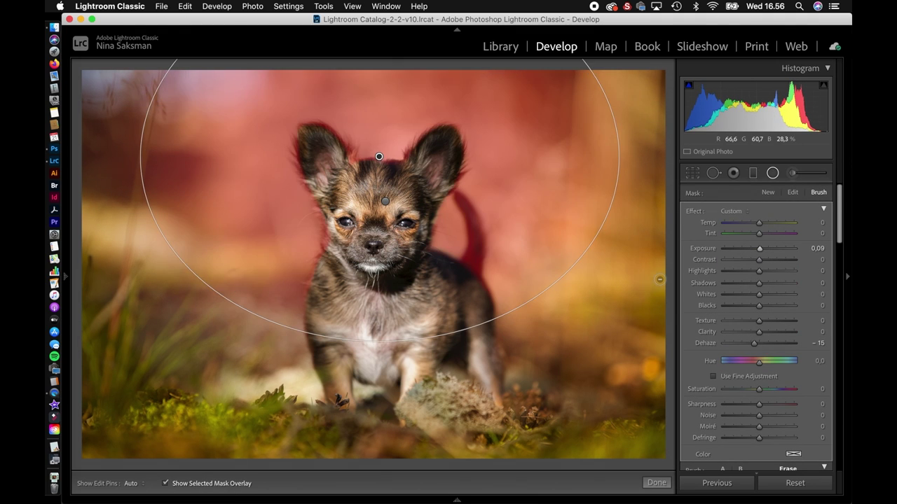
scroll(806, 365, down, 5)
key(o)
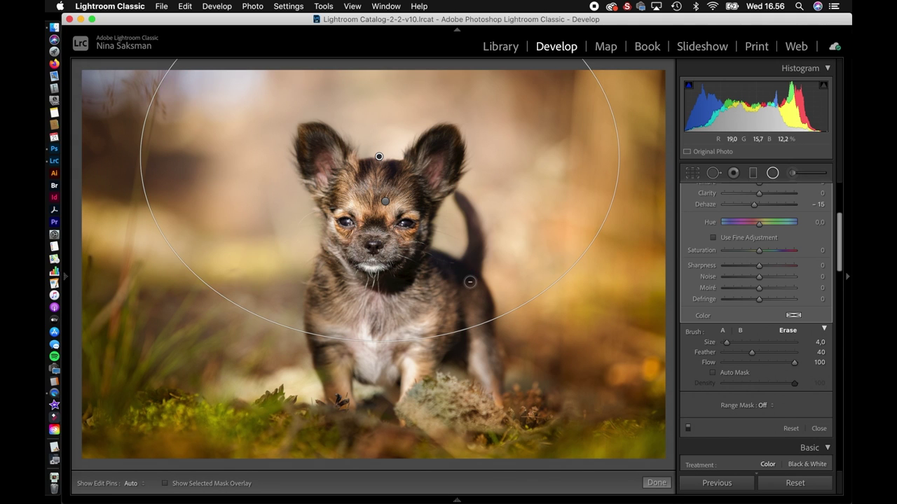
key(bracketleft)
key(5)
key(9)
key(h)
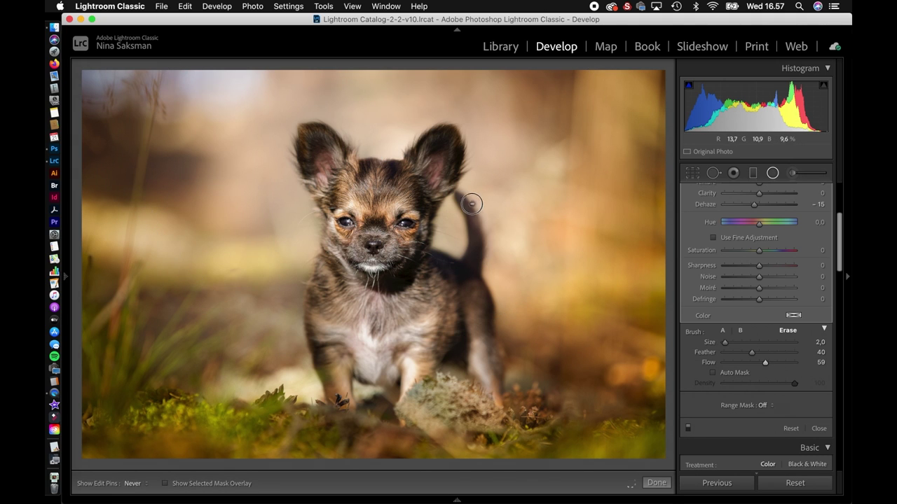
key(h)
key(z)
key(z)
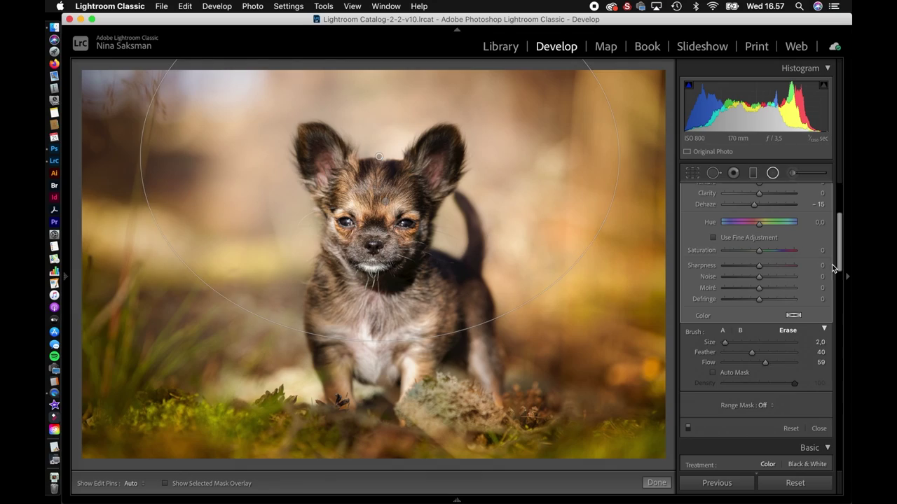
scroll(757, 316, up, 5)
key(shift+m)
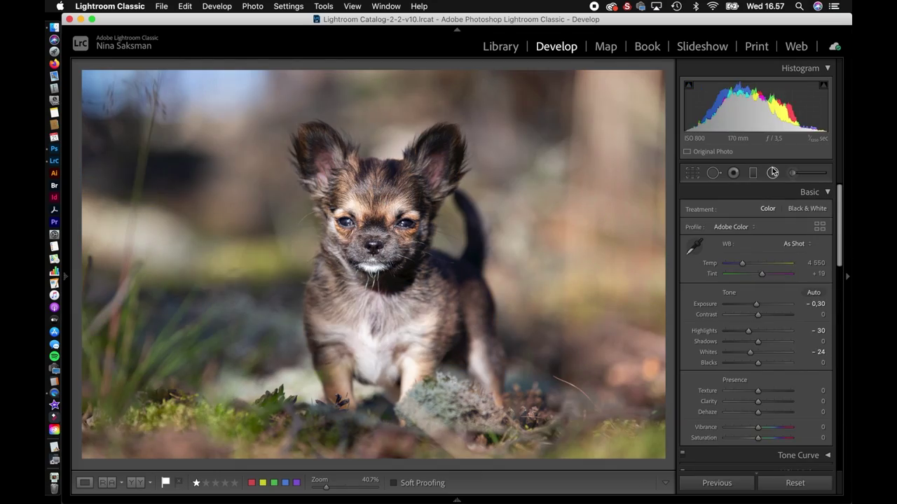